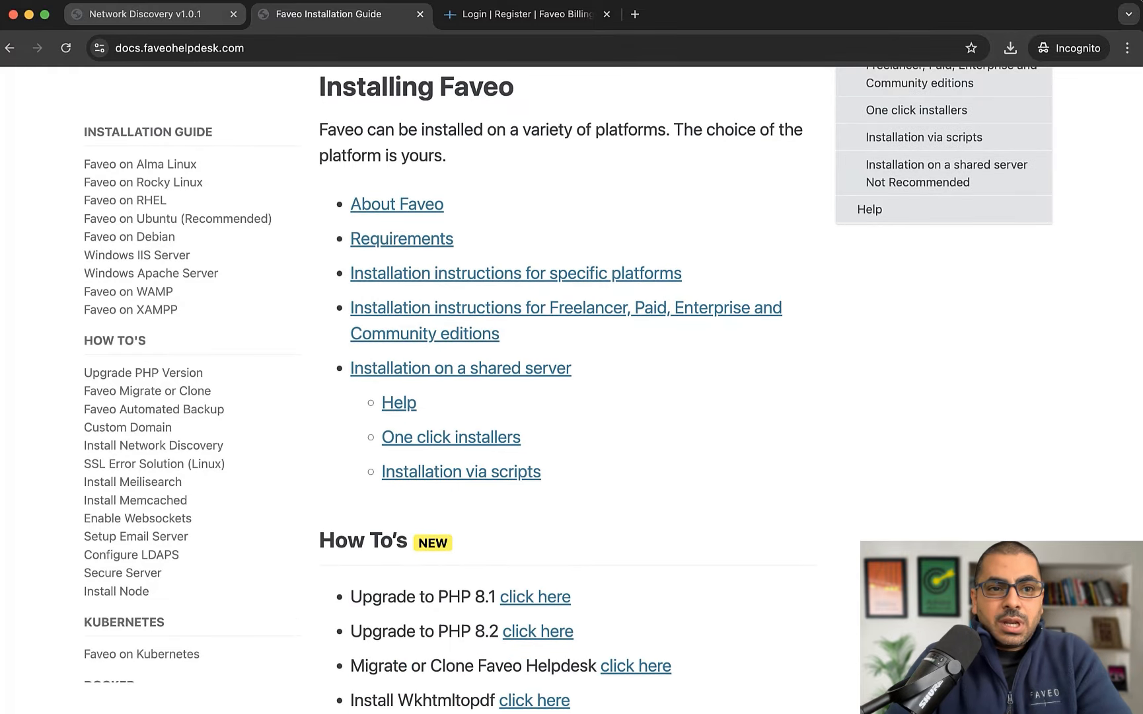
Switch to the Network Discovery v1.0.1 installer tab to see its Server Requirements check
left_click(145, 13)
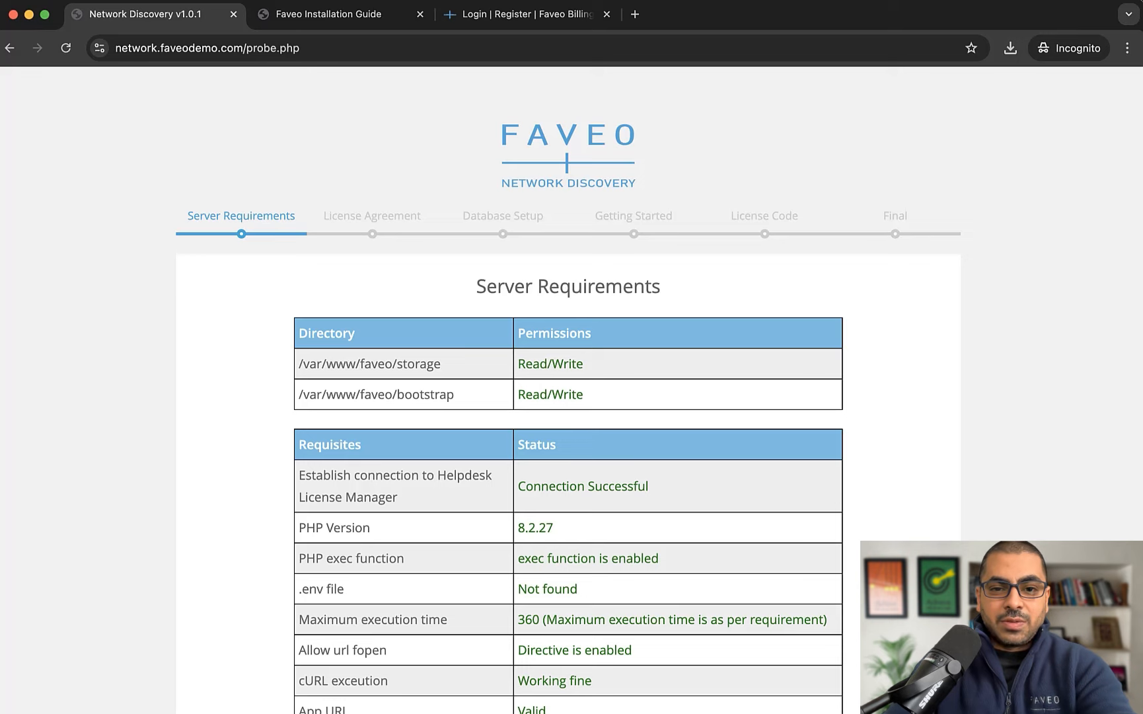
Continue past the passing server requirements and accept the License Agreement to reach Database Setup
scroll(569, 389, "down", 1)
scroll(568, 390, "down", 5)
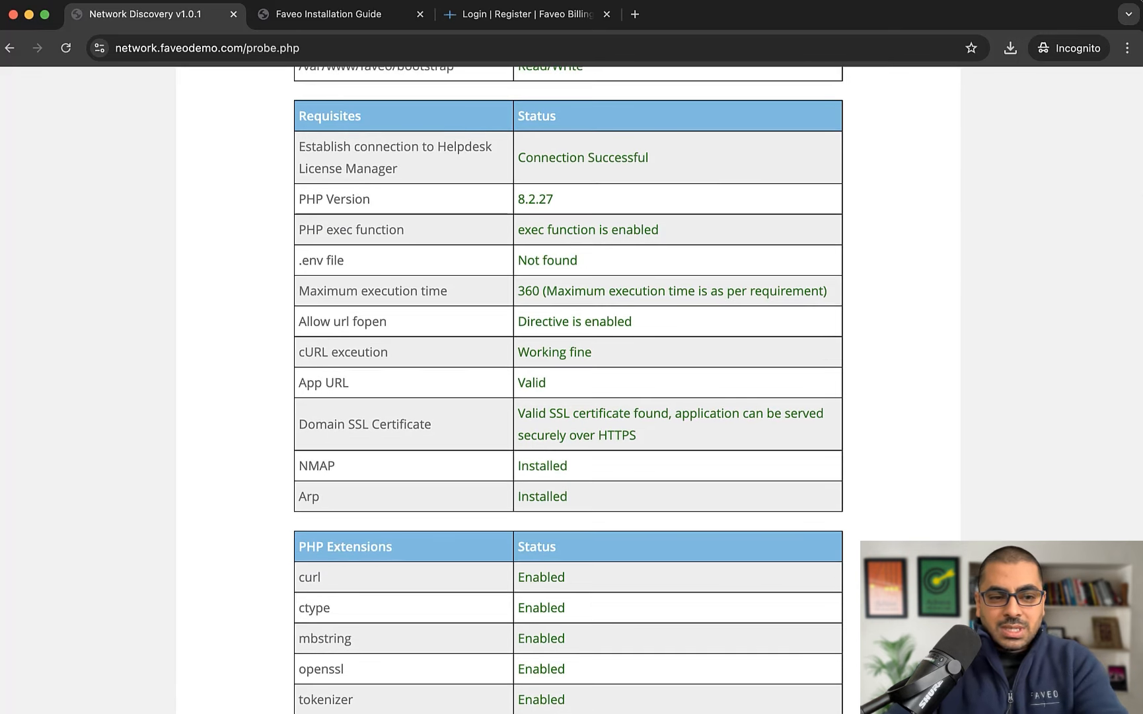
scroll(568, 390, "down", 4)
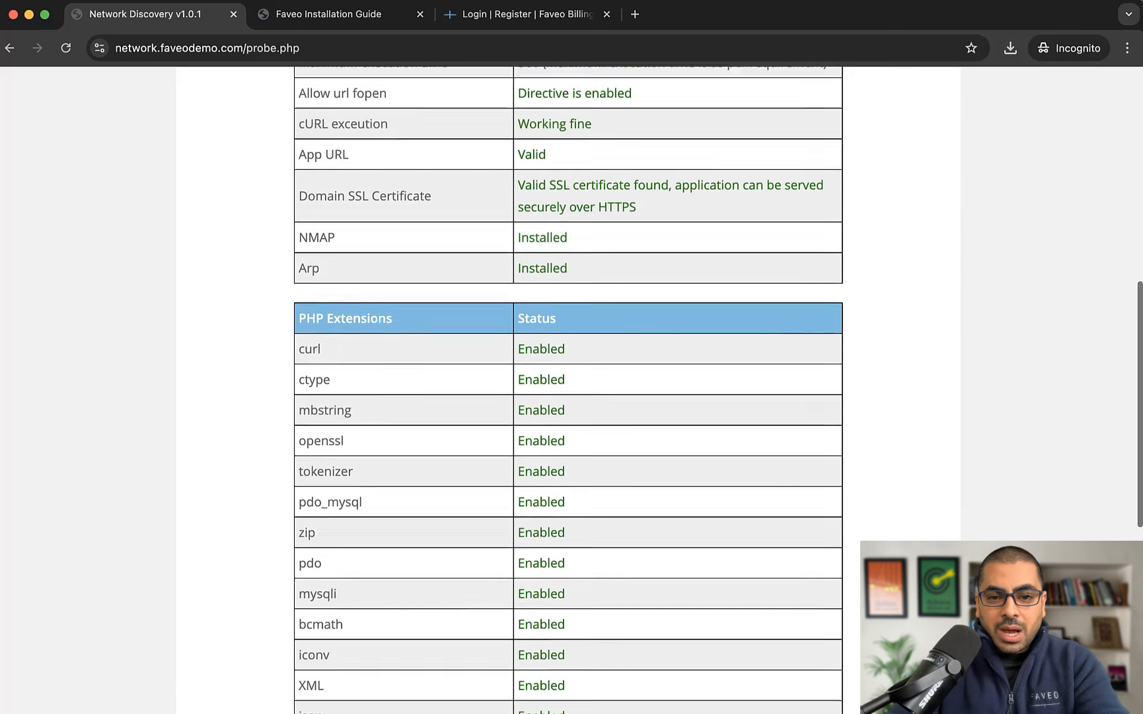
scroll(569, 390, "down", 2)
scroll(568, 390, "down", 5)
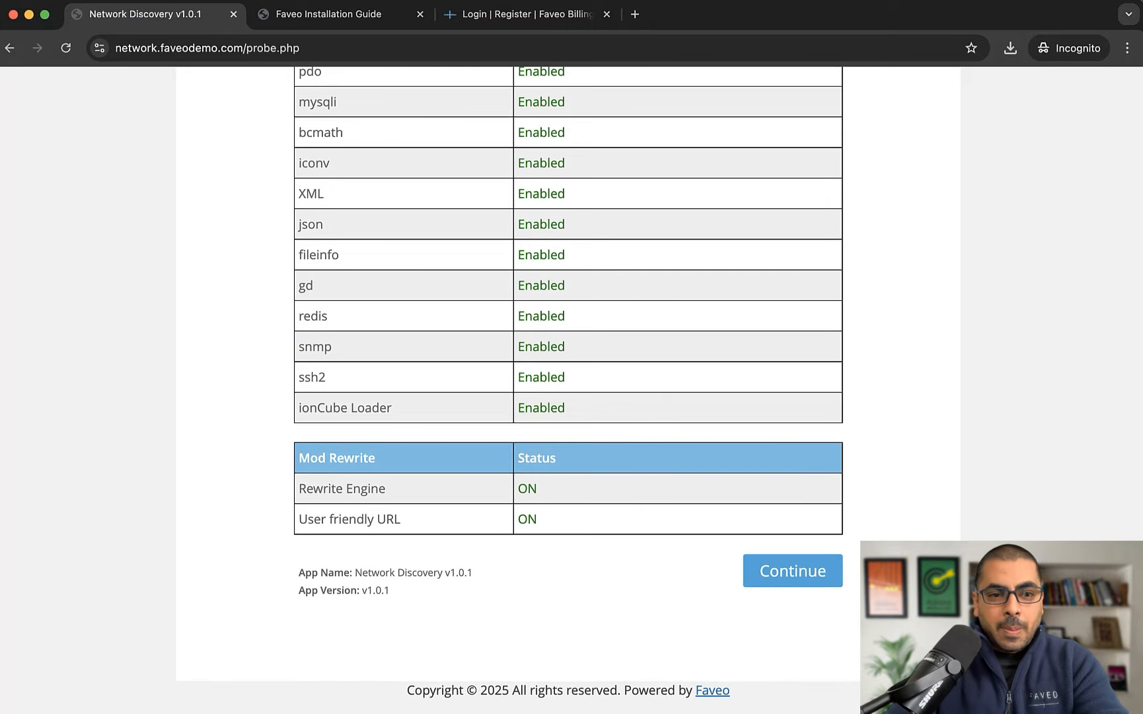
left_click(792, 570)
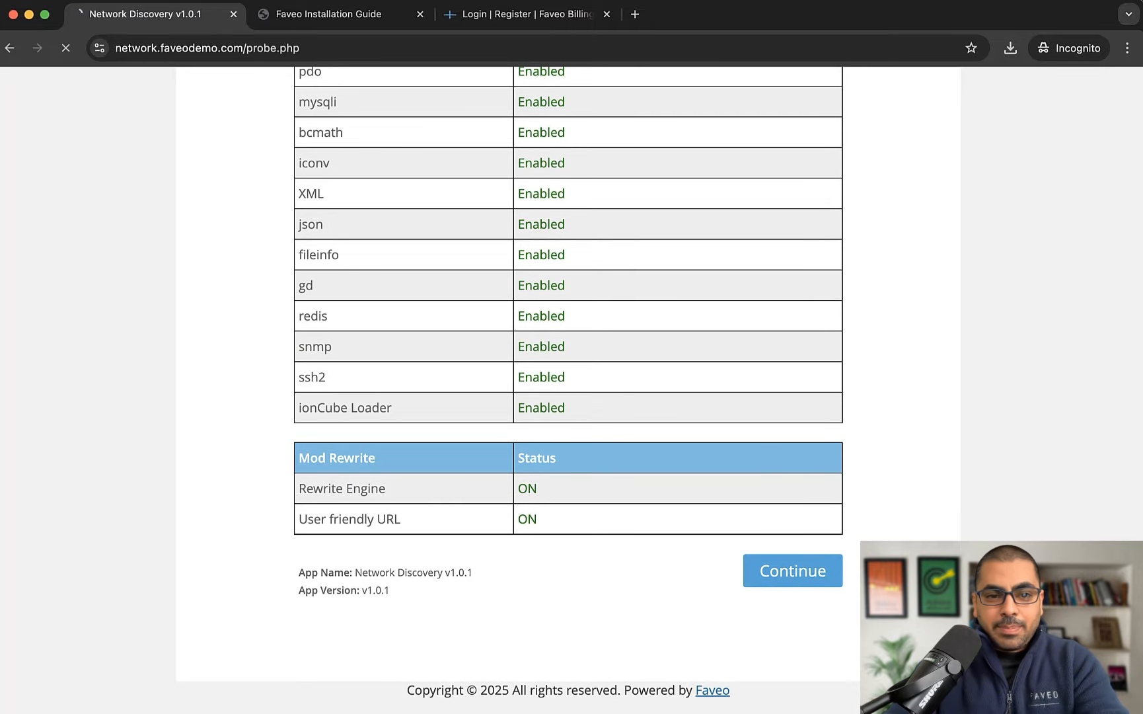
left_click(203, 421)
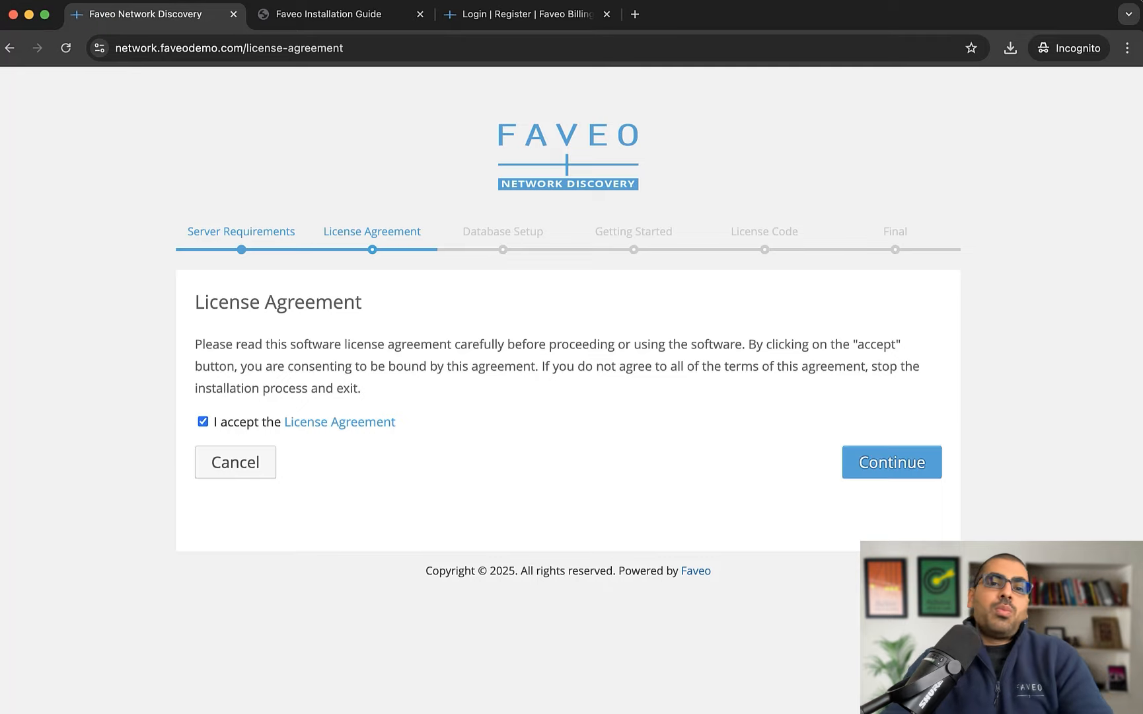
left_click(892, 462)
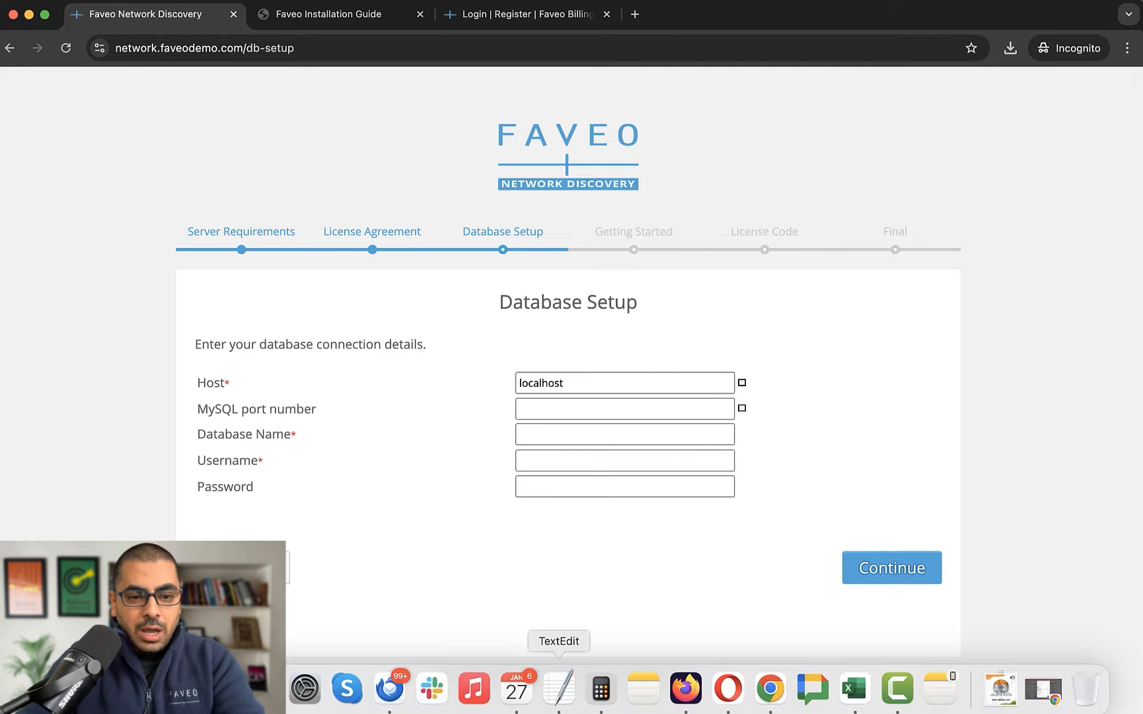
Copy the database name from the credentials note and paste 'faveo' as database name and username
left_click(558, 689)
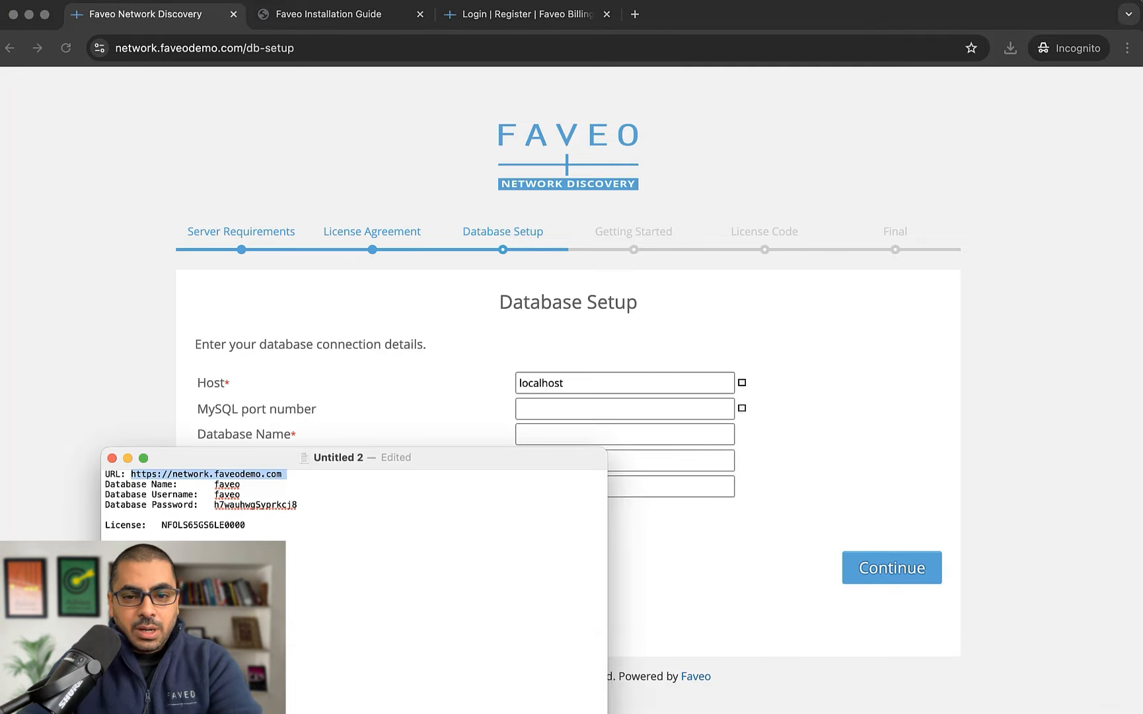
double_click(226, 485)
key("super+c")
key("super+Tab")
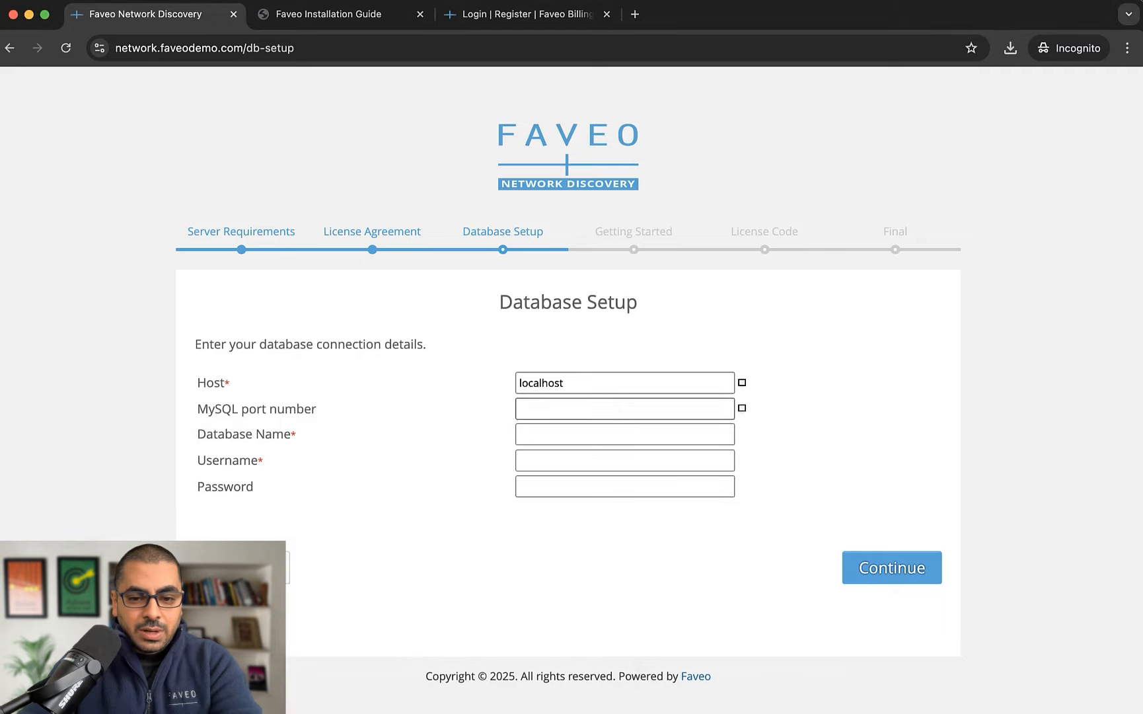
key("Tab")
key("Tab")
key("super+v")
key("Tab")
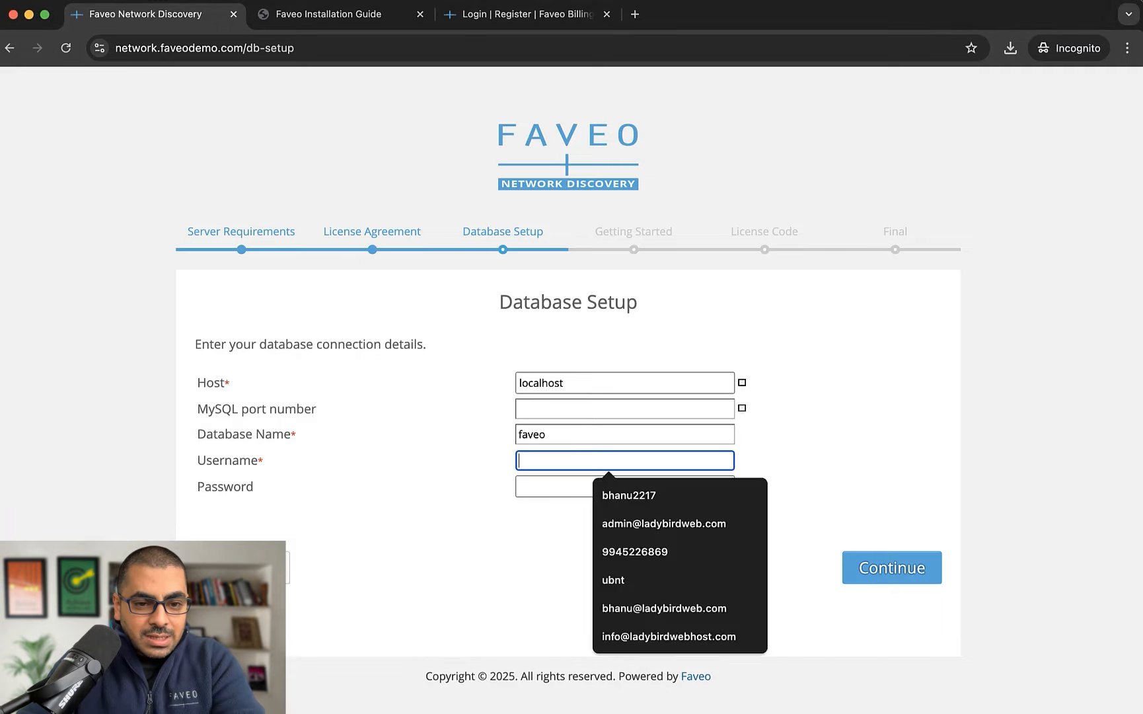
key("super+v")
Paste the database password from the note and submit the connection details
left_click(558, 688)
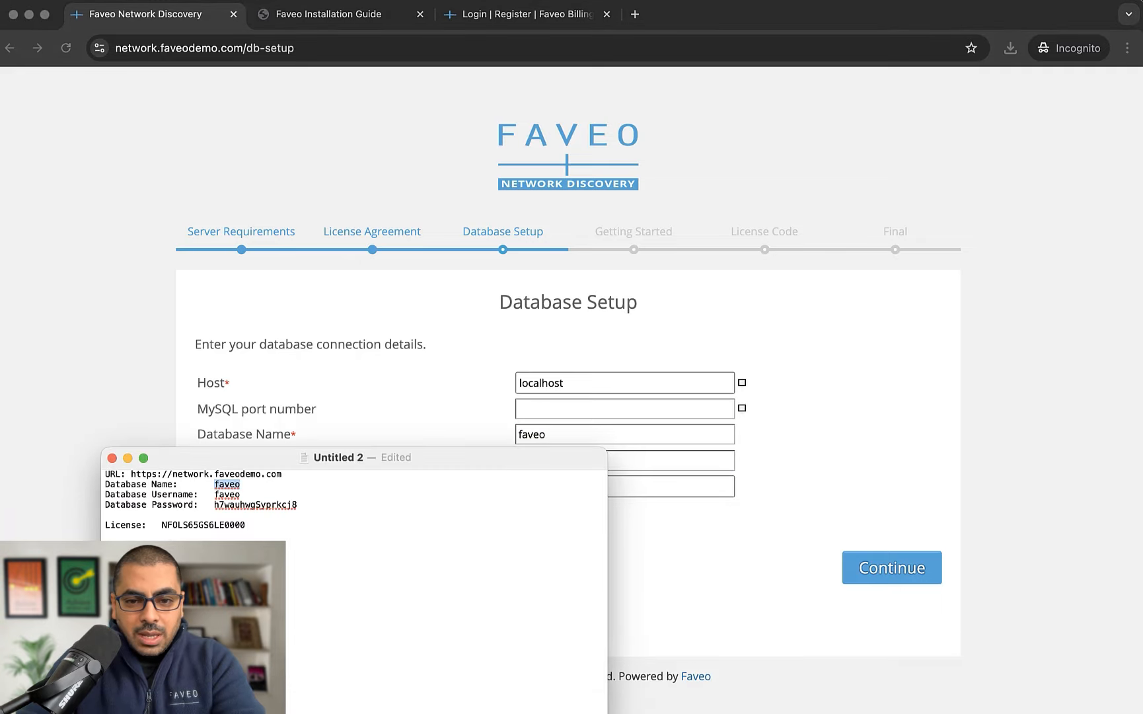
double_click(255, 505)
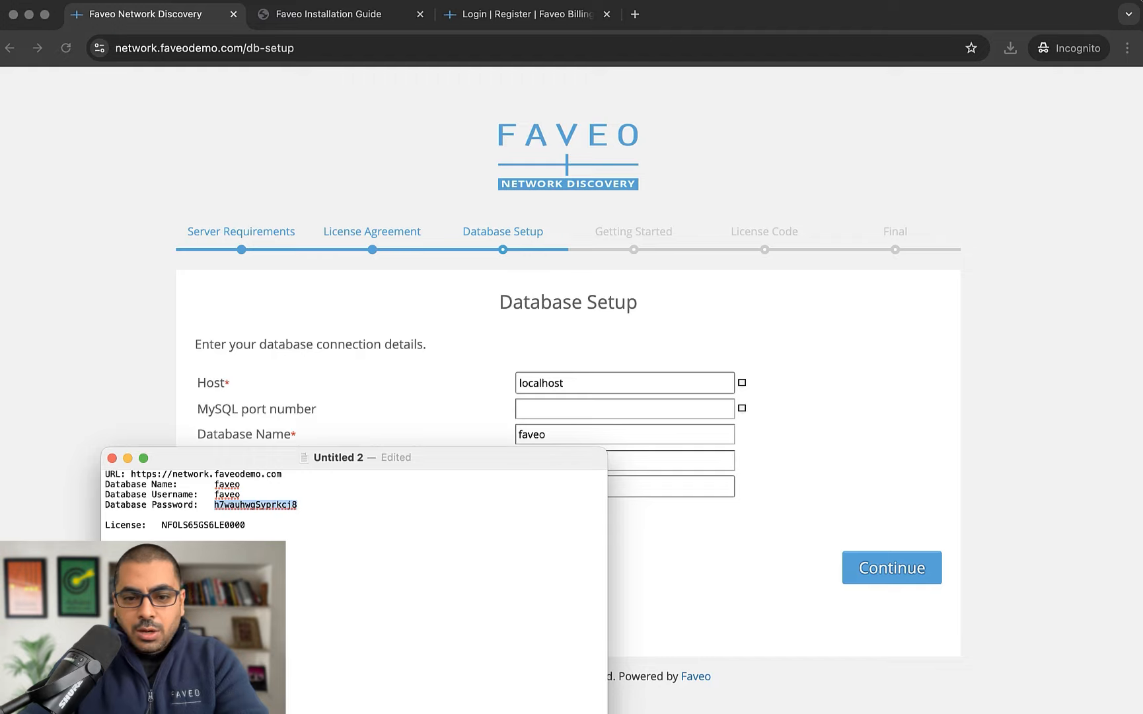
key("super+c")
key("super+Tab")
key("Tab")
key("super+v")
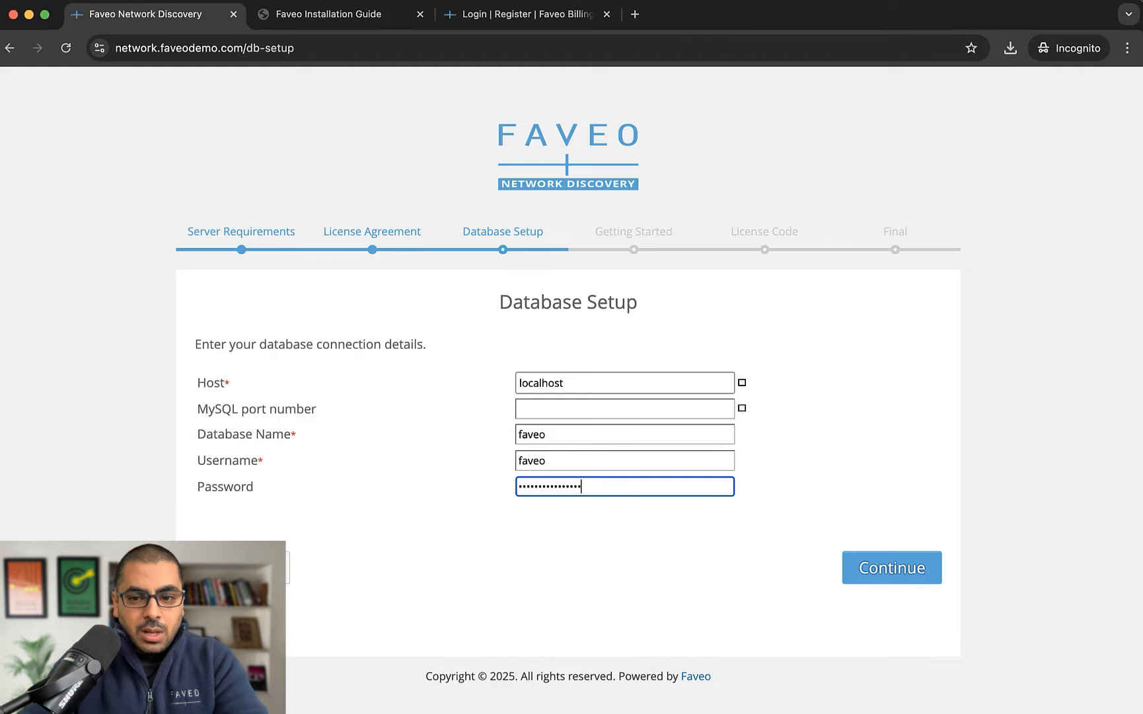
key("Return")
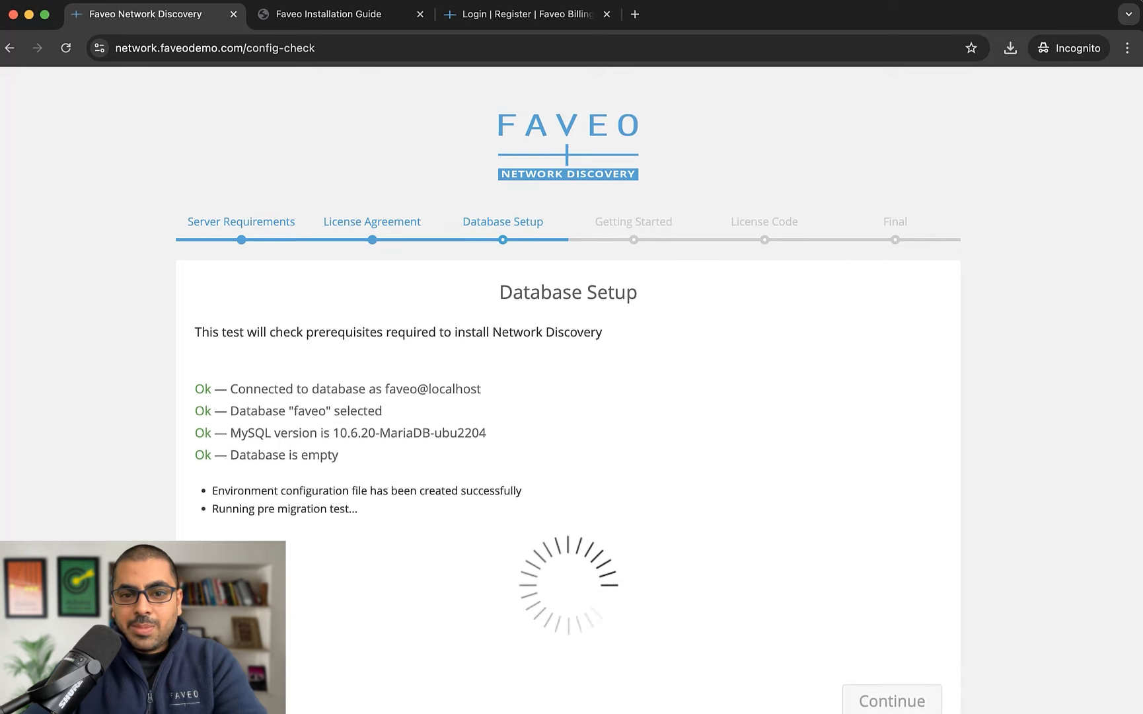
scroll(569, 390, "down", 3)
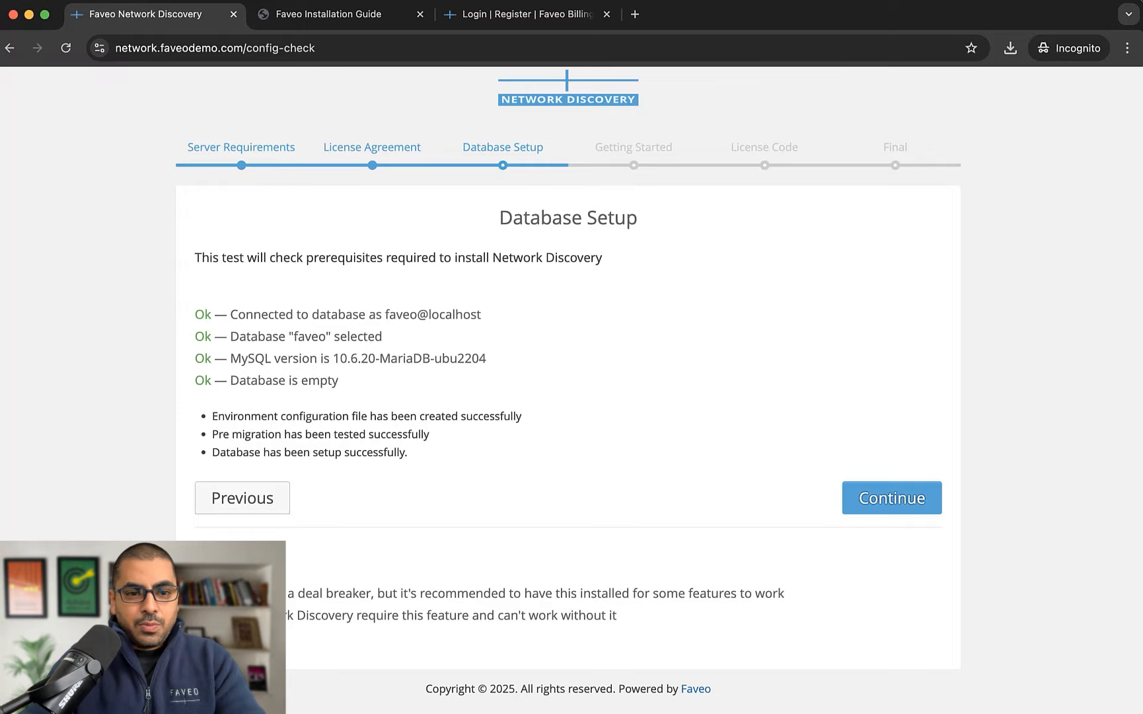
Continue to Getting Started and enter the admin's first name, last name and email
left_click(893, 498)
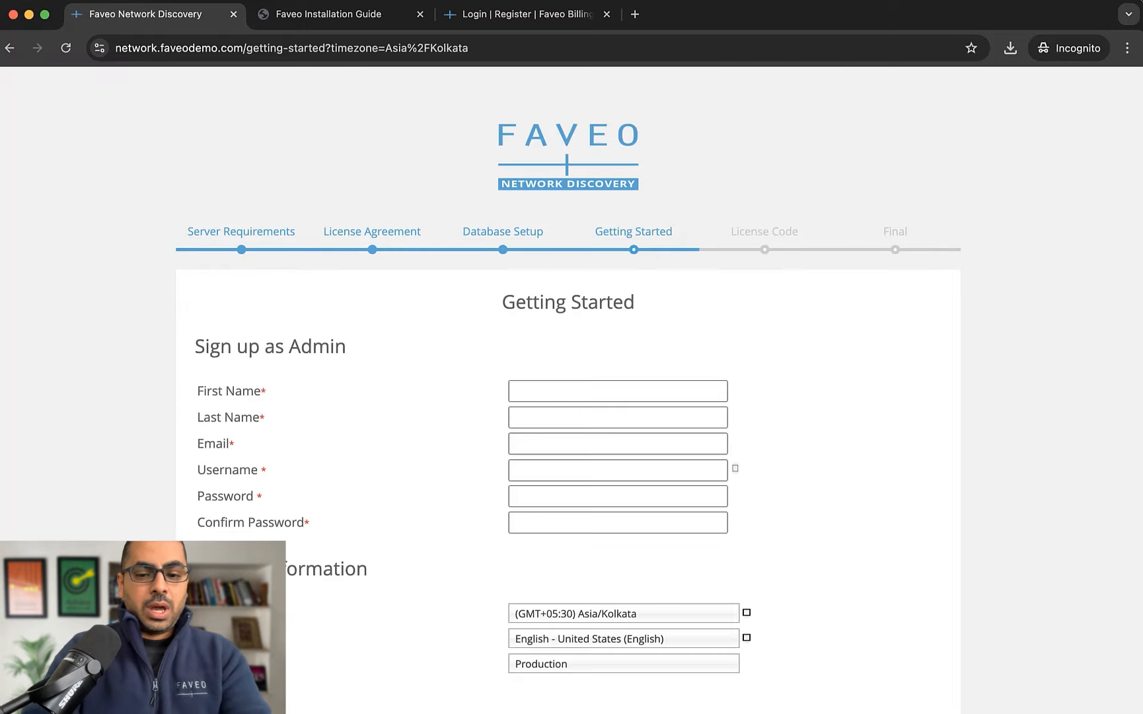
scroll(618, 390, "down", 1)
left_click(618, 320)
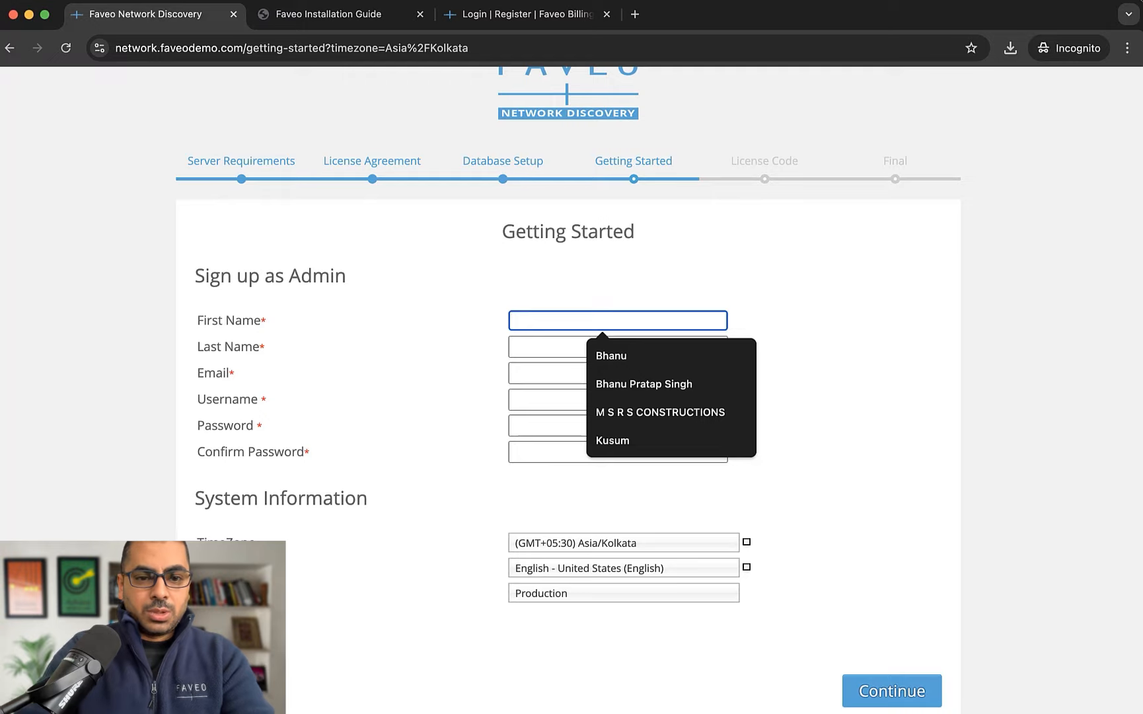
type("Bhanu")
key("Tab")
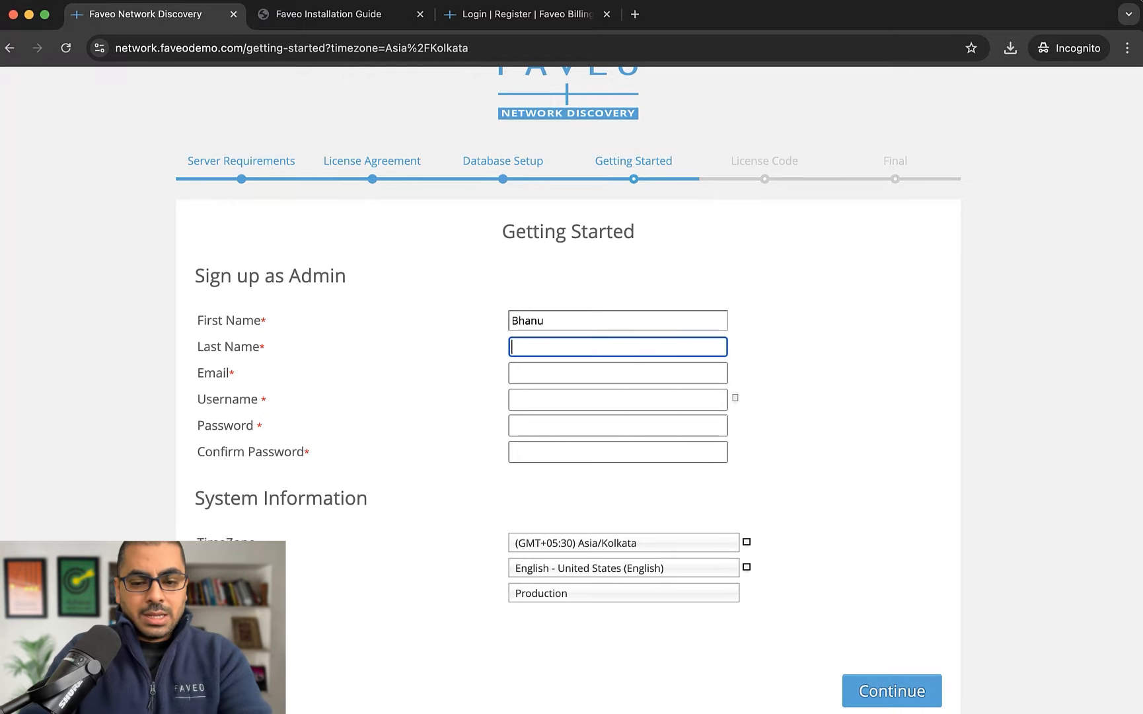
type("S")
key("Tab")
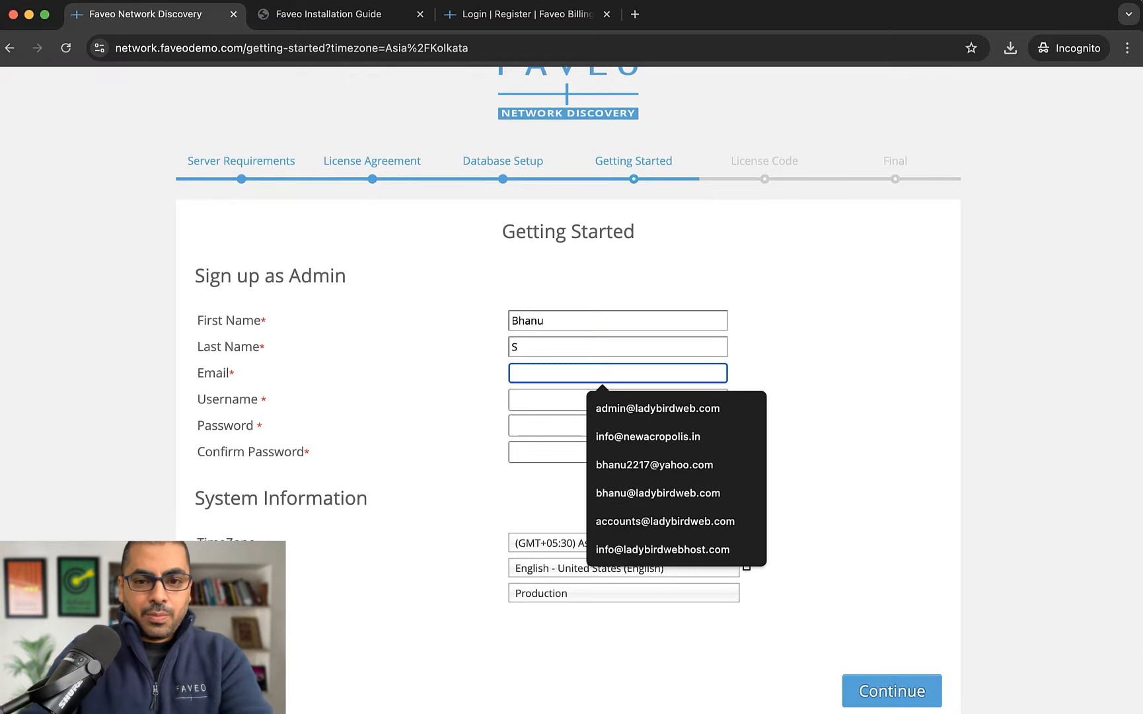
type("admin@acmin.")
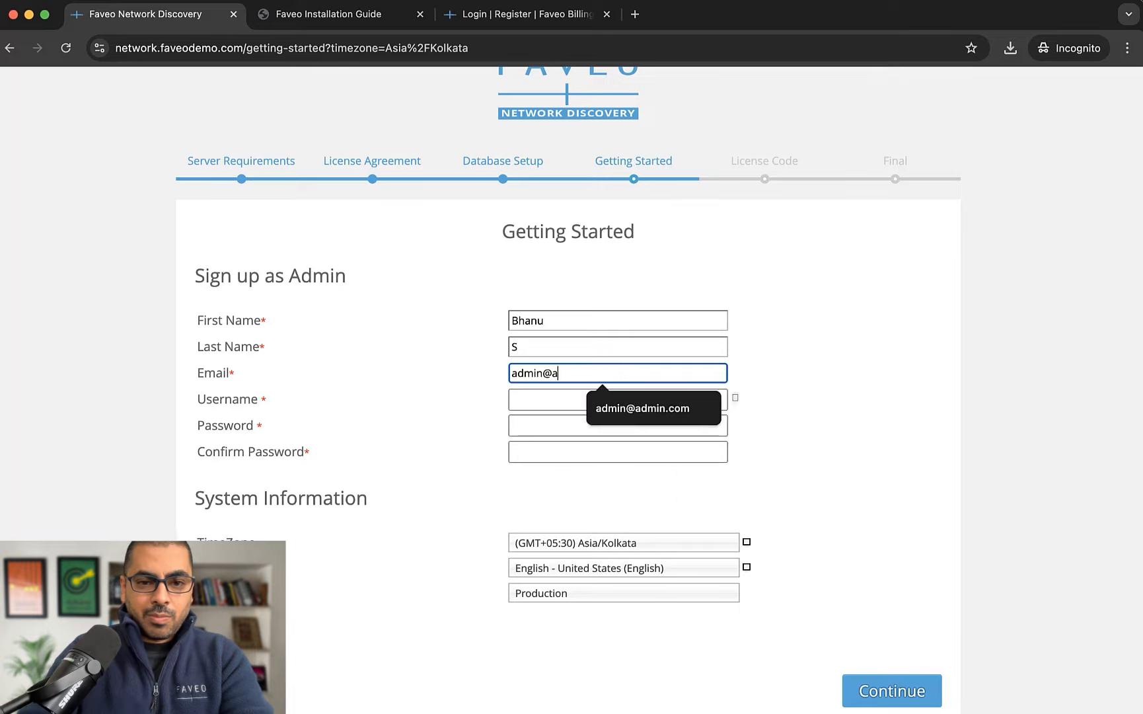
key("BackSpace")
key("BackSpace")
key("BackSpace")
key("BackSpace")
key("BackSpace")
type("d")
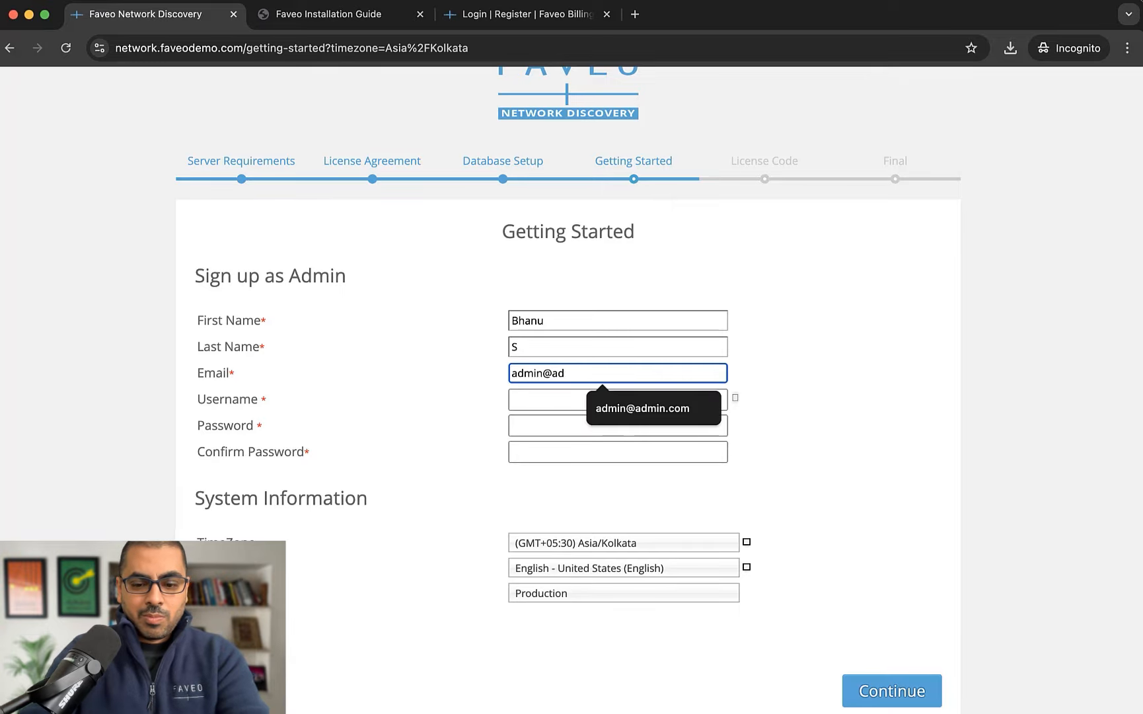
type("min.com")
Enter the admin username and password, confirm the password, and submit the sign-up form
key("Tab")
type("admin")
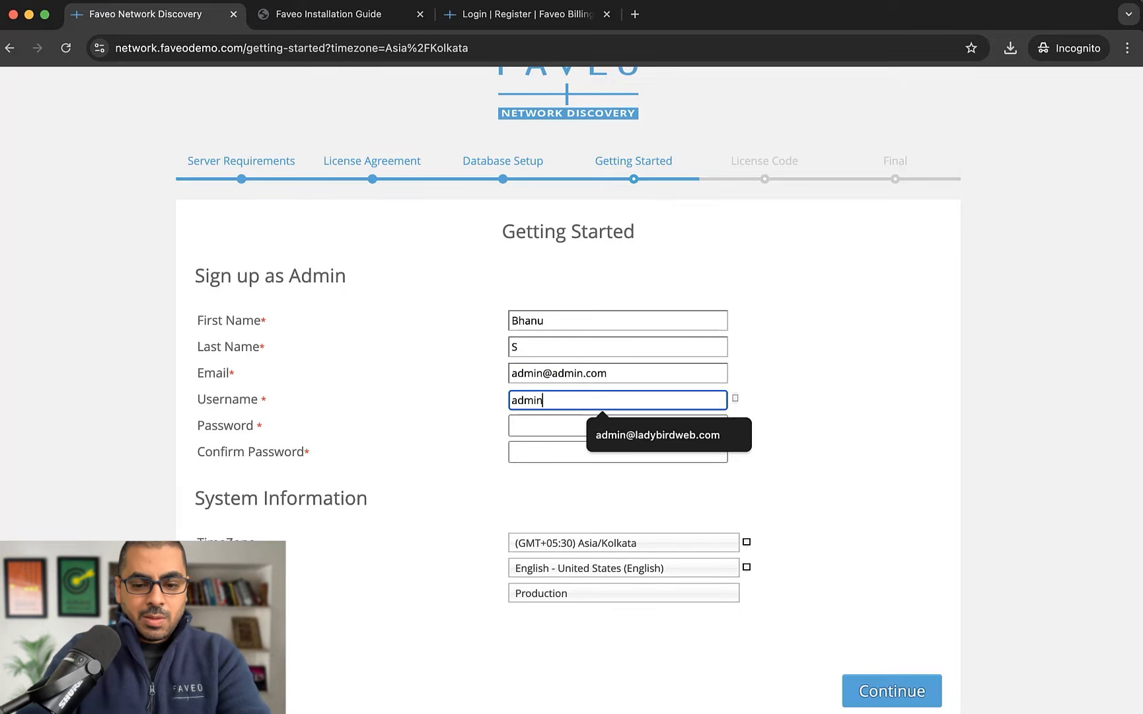
type("@admin.com")
key("Tab")
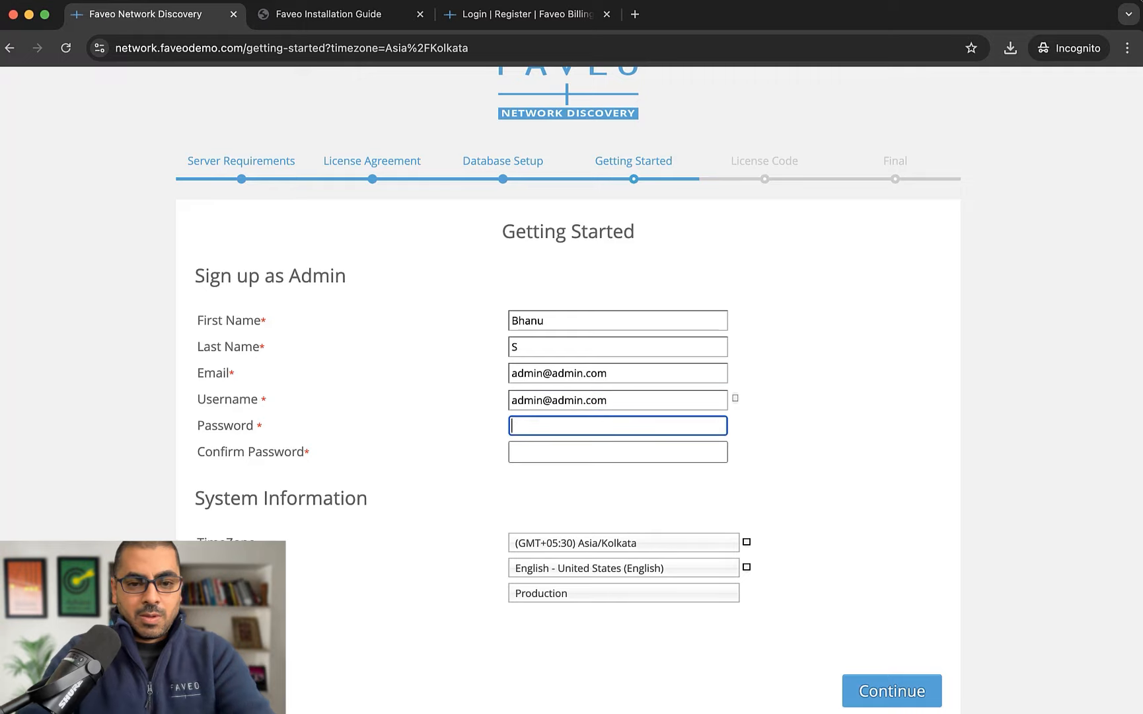
type("Admin@123")
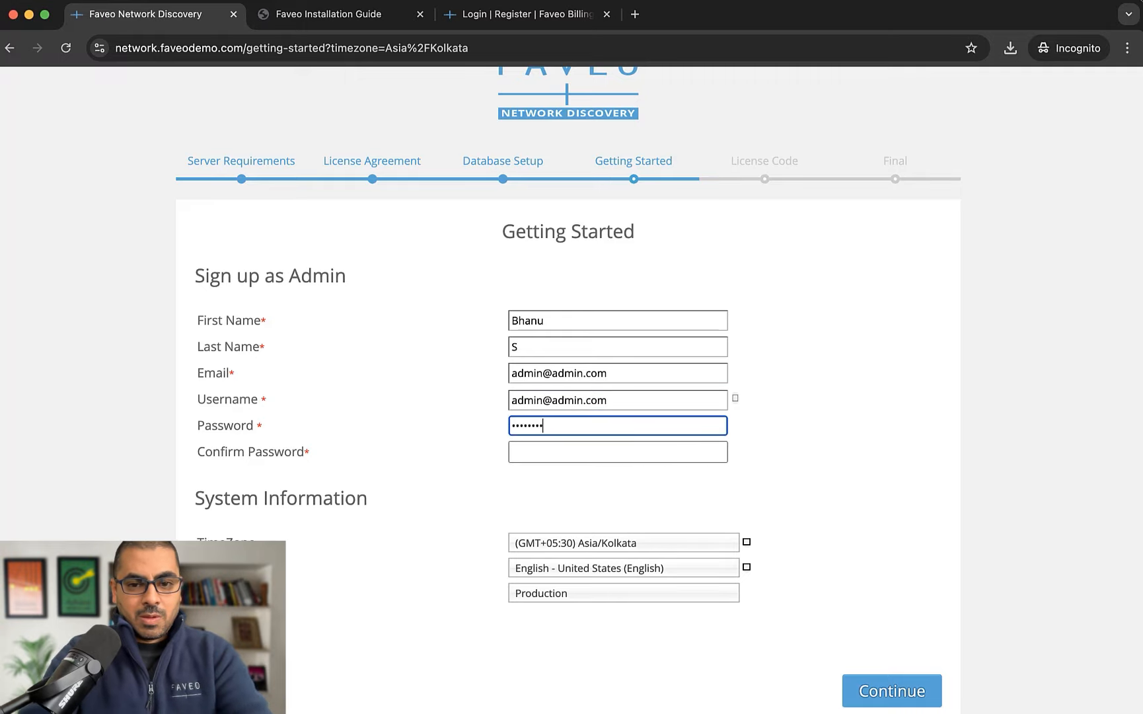
key("Tab")
type("Admin@123")
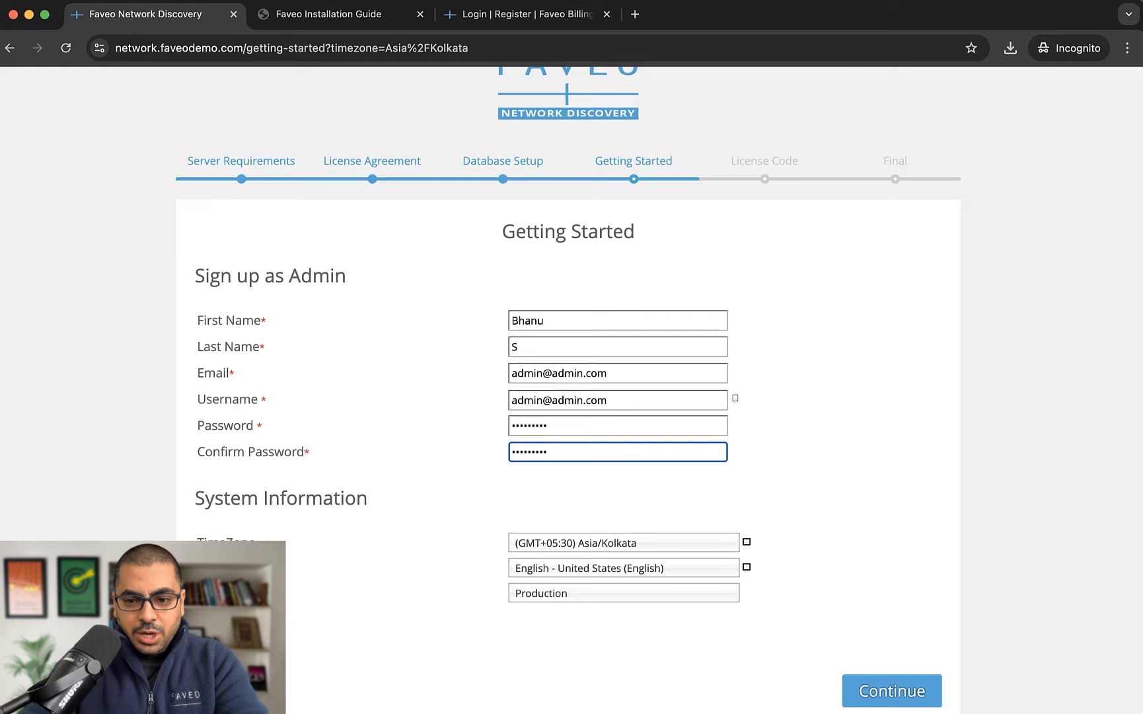
scroll(571, 389, "down", 2)
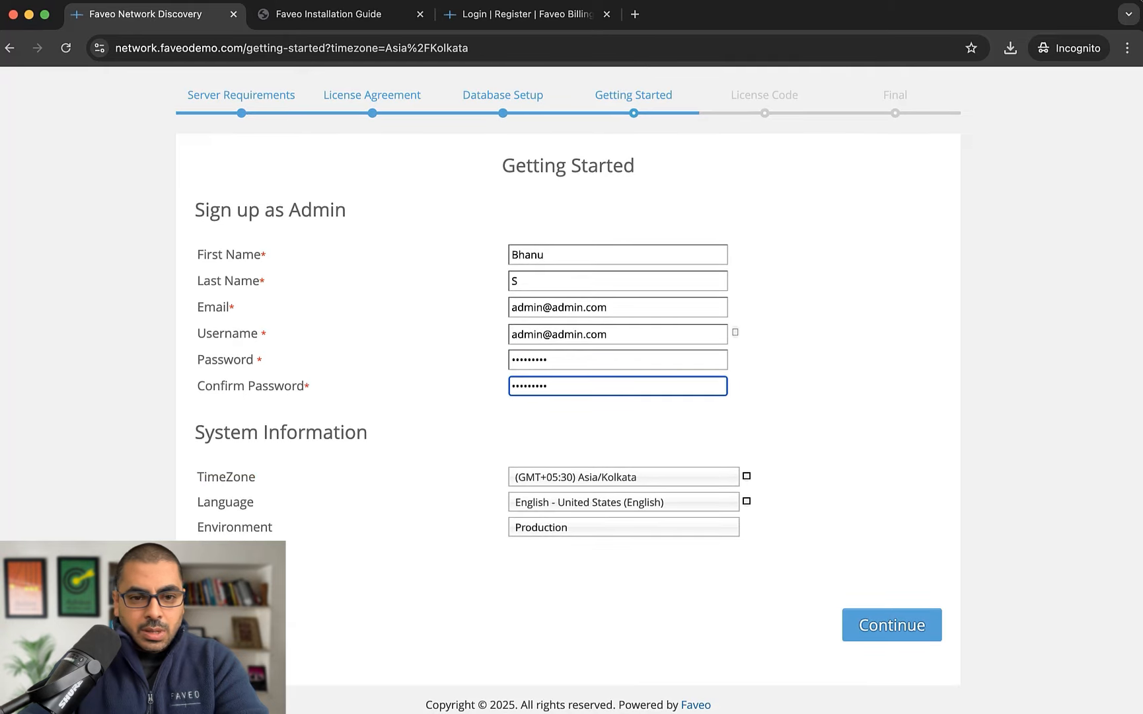
key("Return")
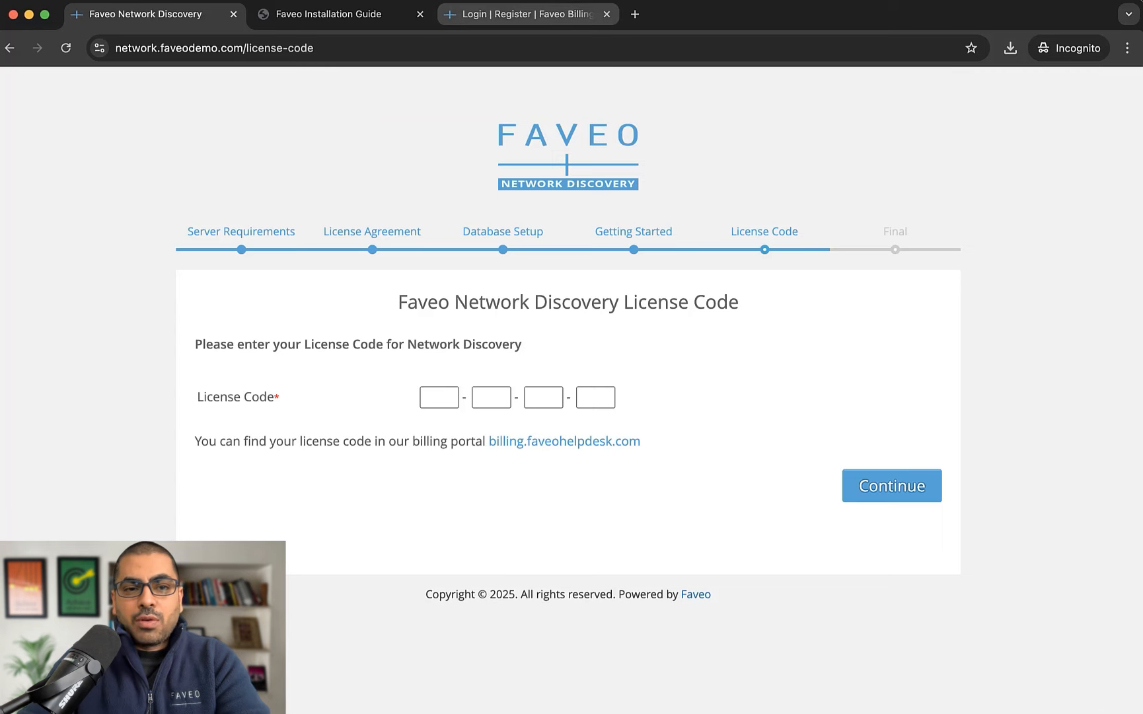
View the Network Discovery pricing plans in the billing portal Store, then return to the Installation Guide
left_click(528, 14)
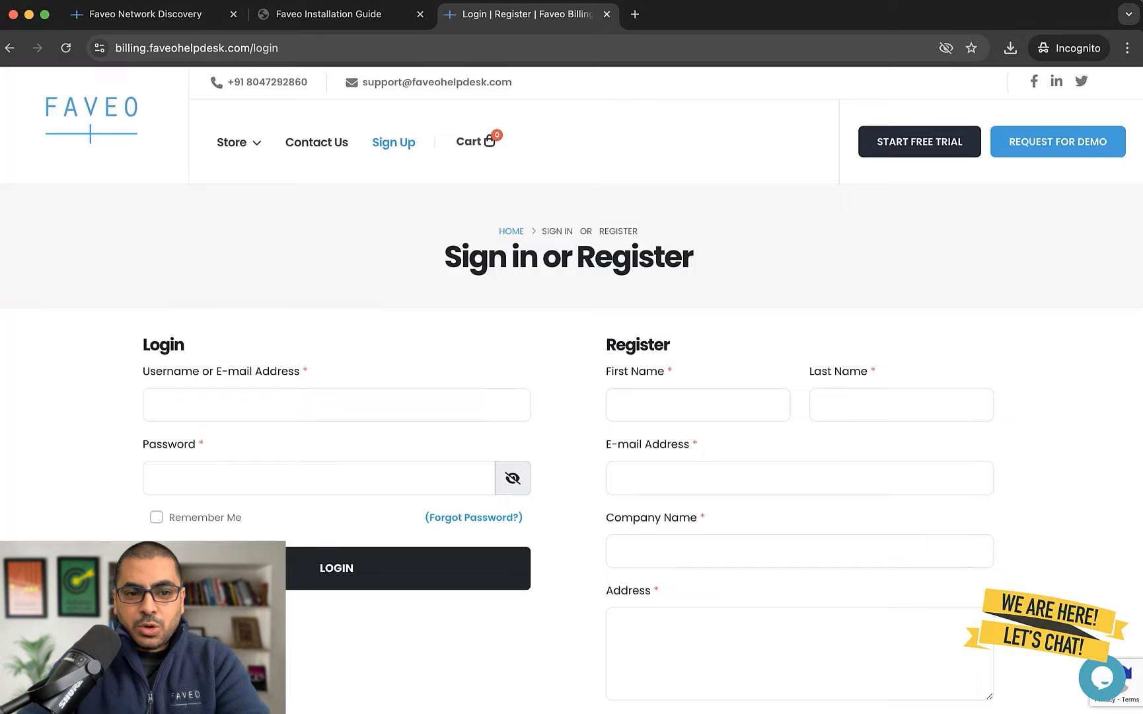
mouse_move(237, 142)
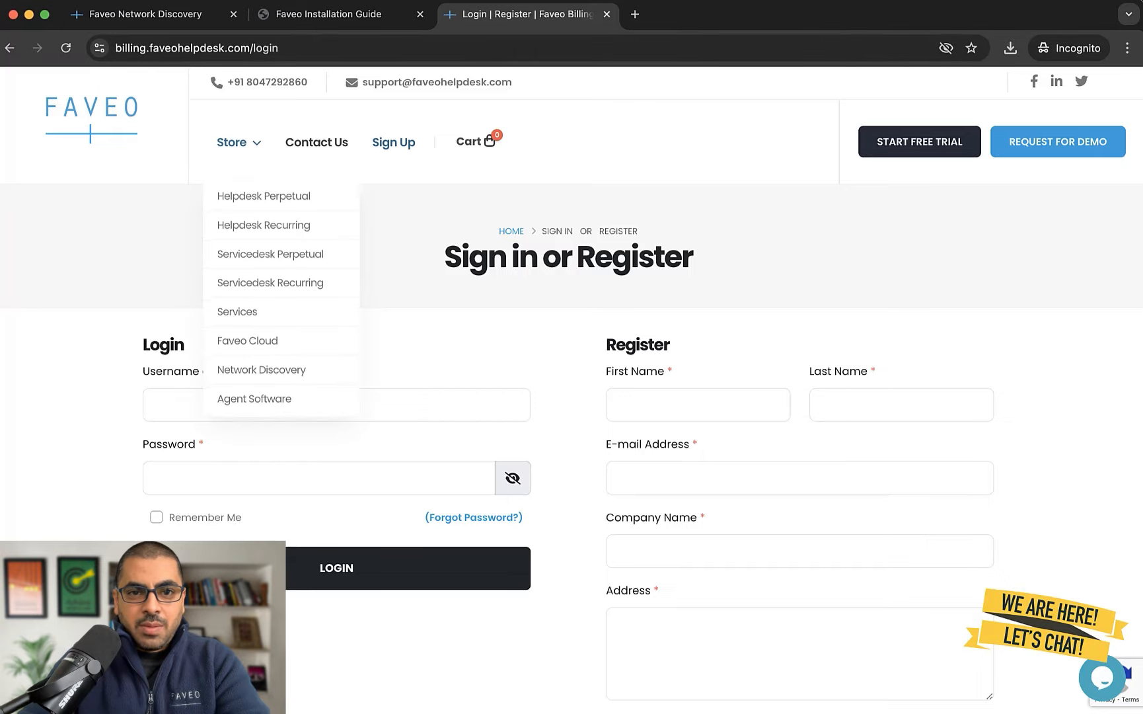
left_click(262, 373)
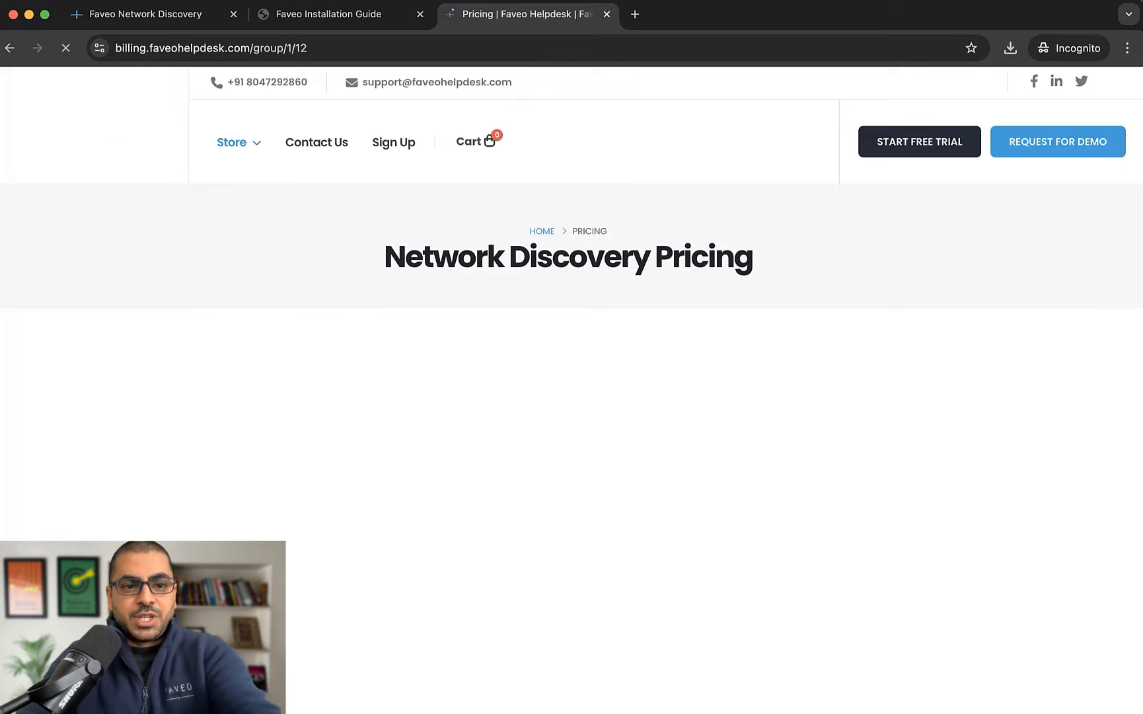
scroll(572, 390, "down", 5)
scroll(572, 390, "up", 2)
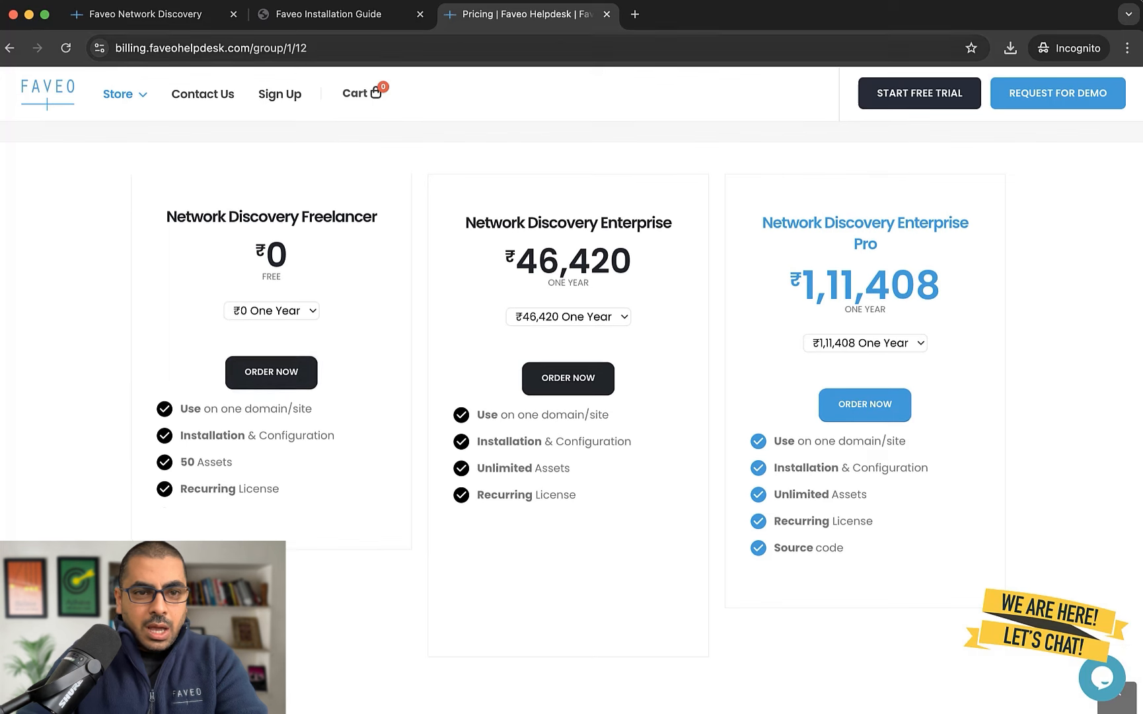
left_click(328, 14)
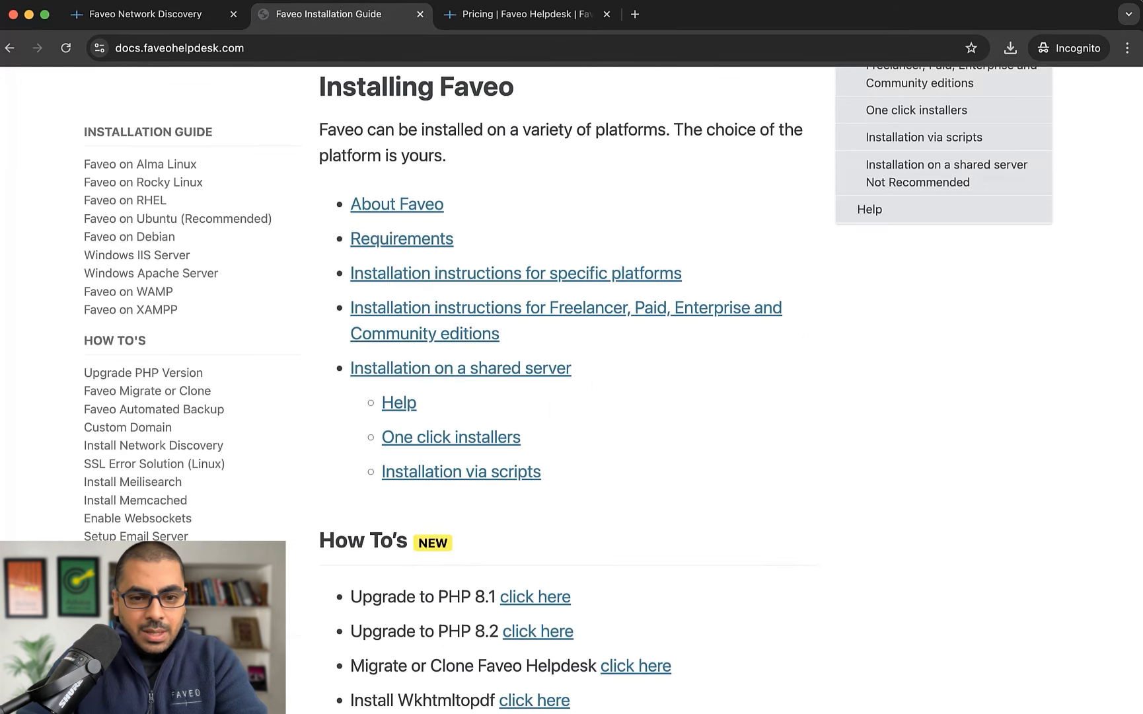
Paste the license code from the notes into the License Code boxes and submit it
left_click(136, 14)
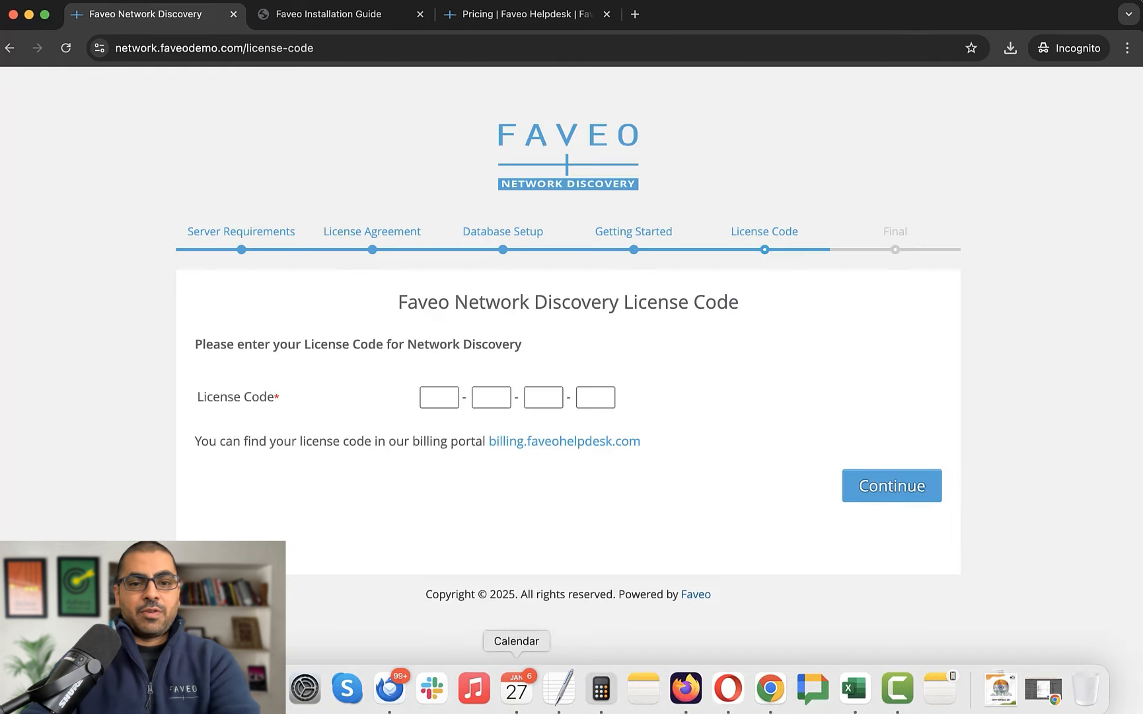
left_click(559, 687)
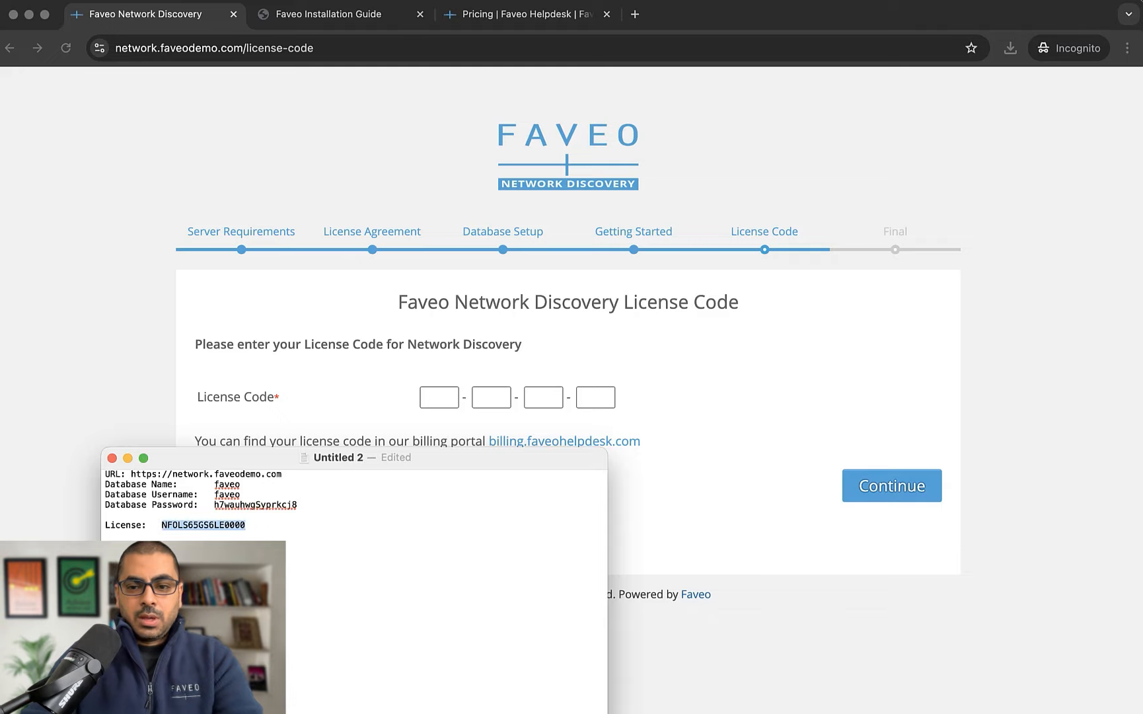
left_click(439, 397)
key("super+v")
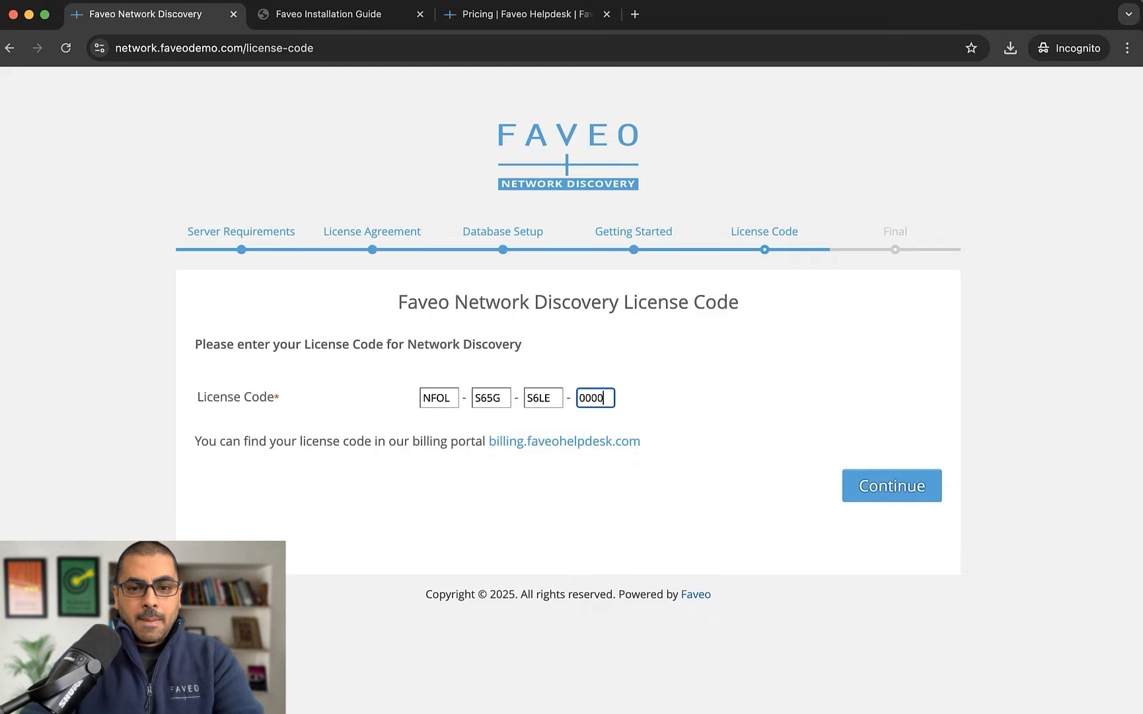
key("Return")
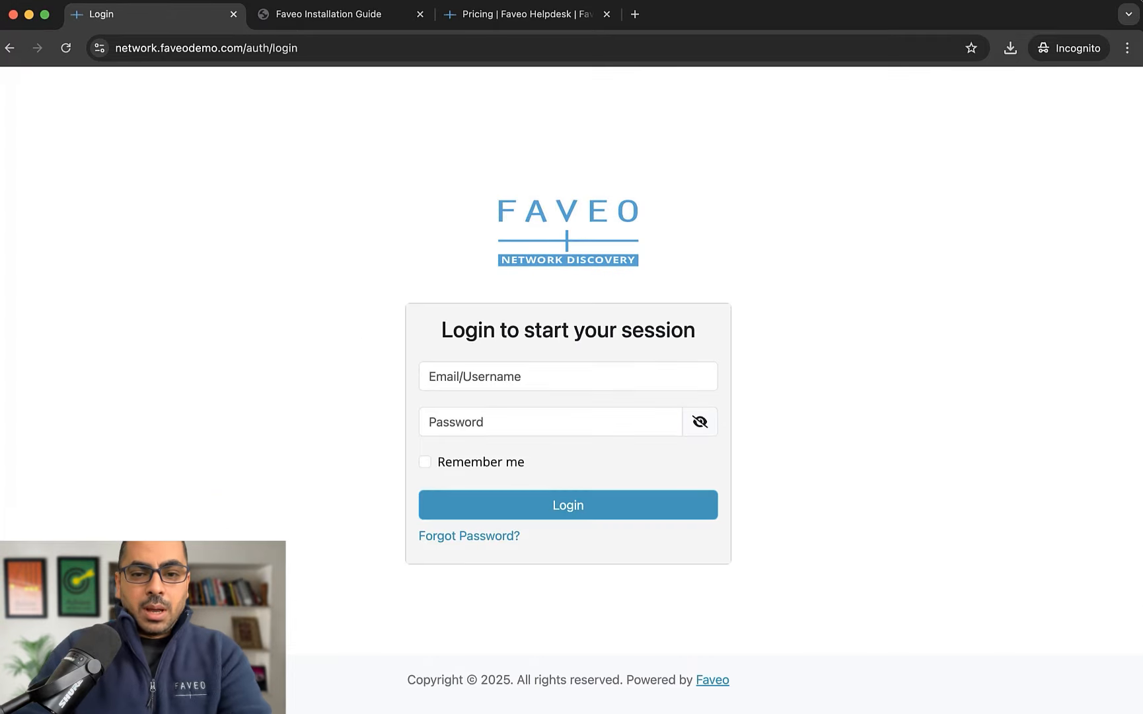
Log in with the admin email and password
left_click(529, 377)
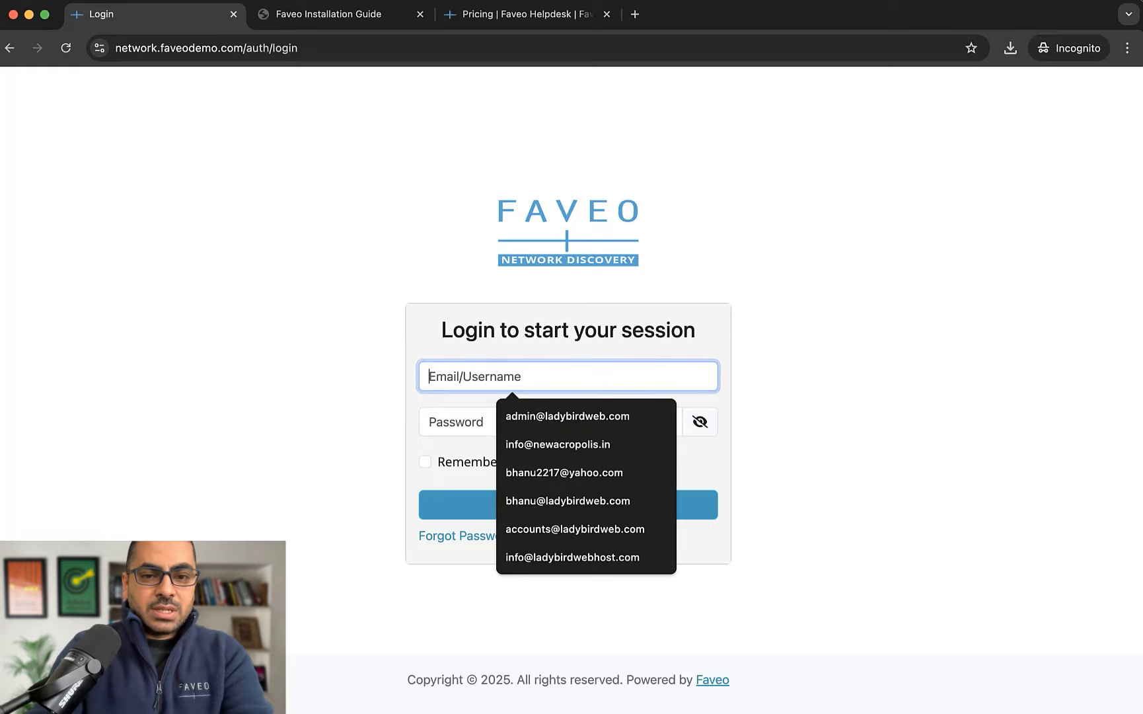
type("admin")
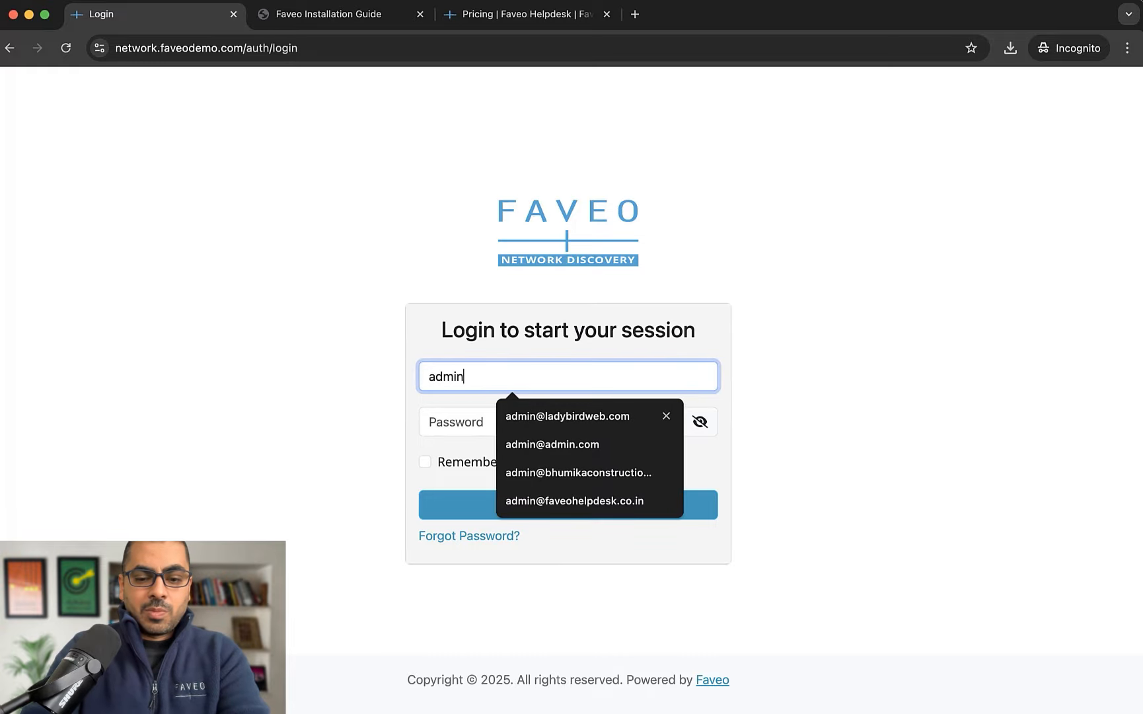
type("@admin.com")
key("Tab")
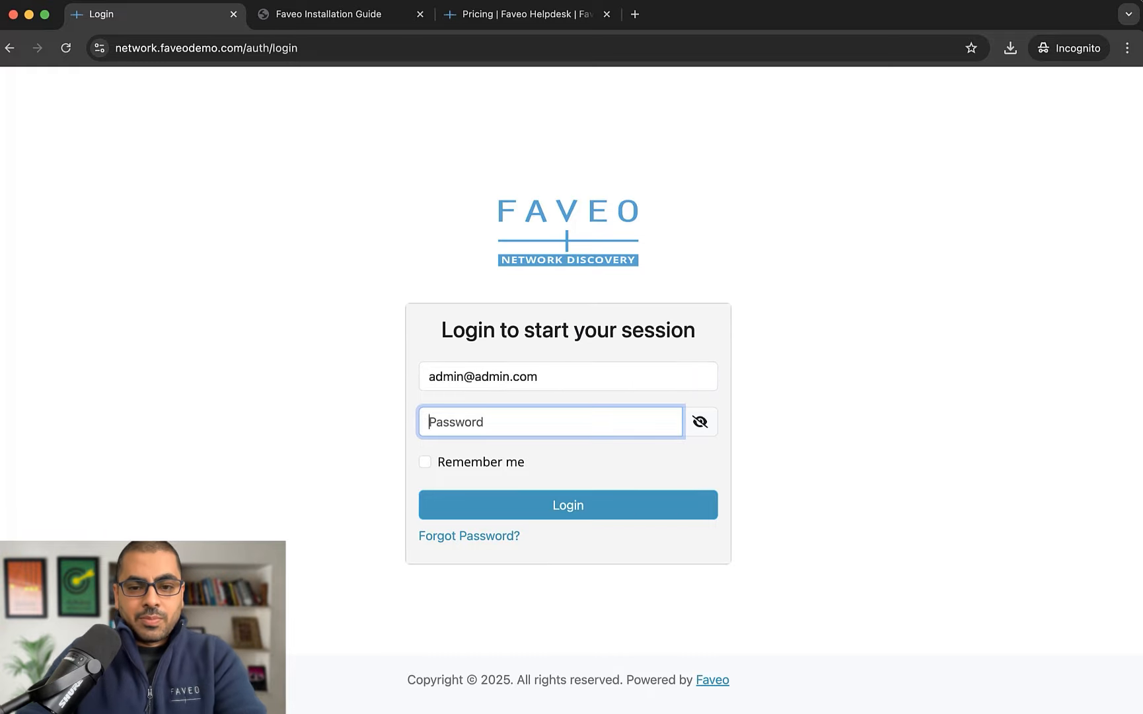
type("demo12345")
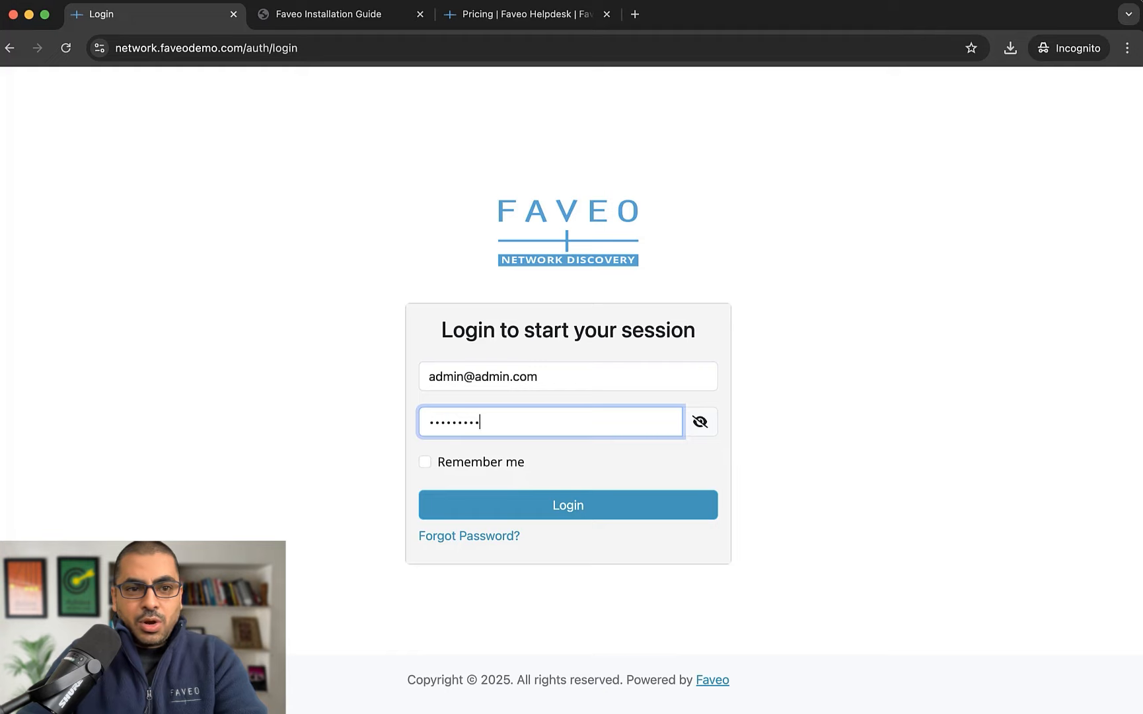
key("Return")
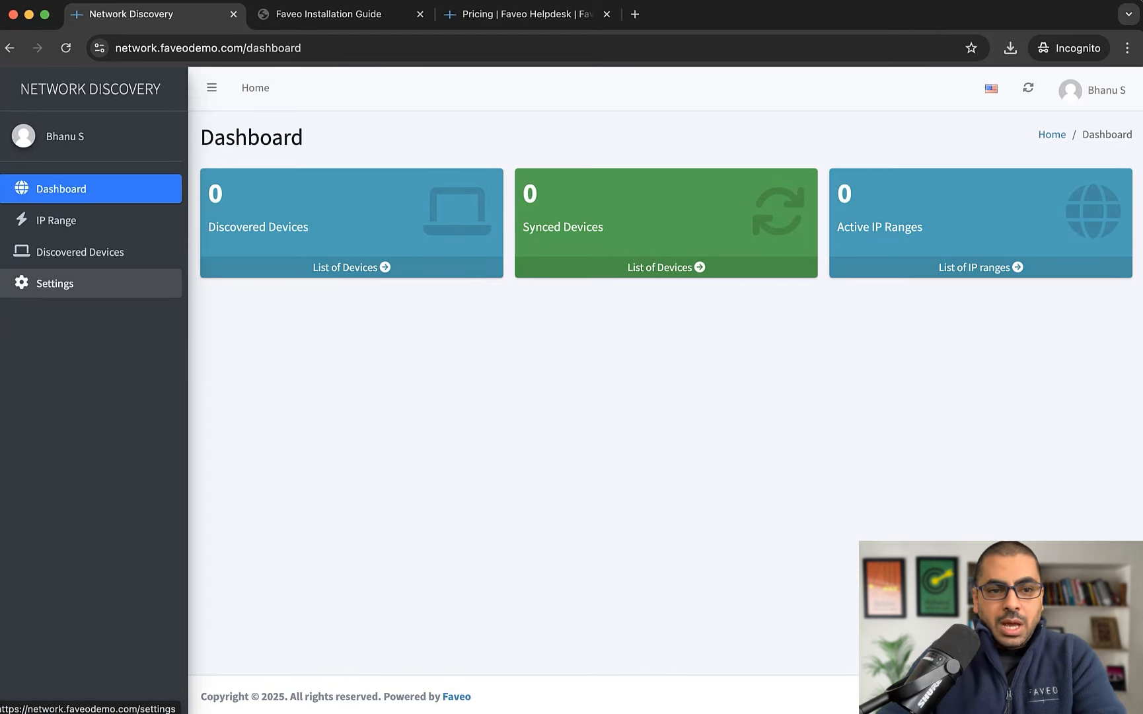
Under Settings > IP Range, add 'Test Range' covering 192.168.2.1-200 and save it
left_click(55, 283)
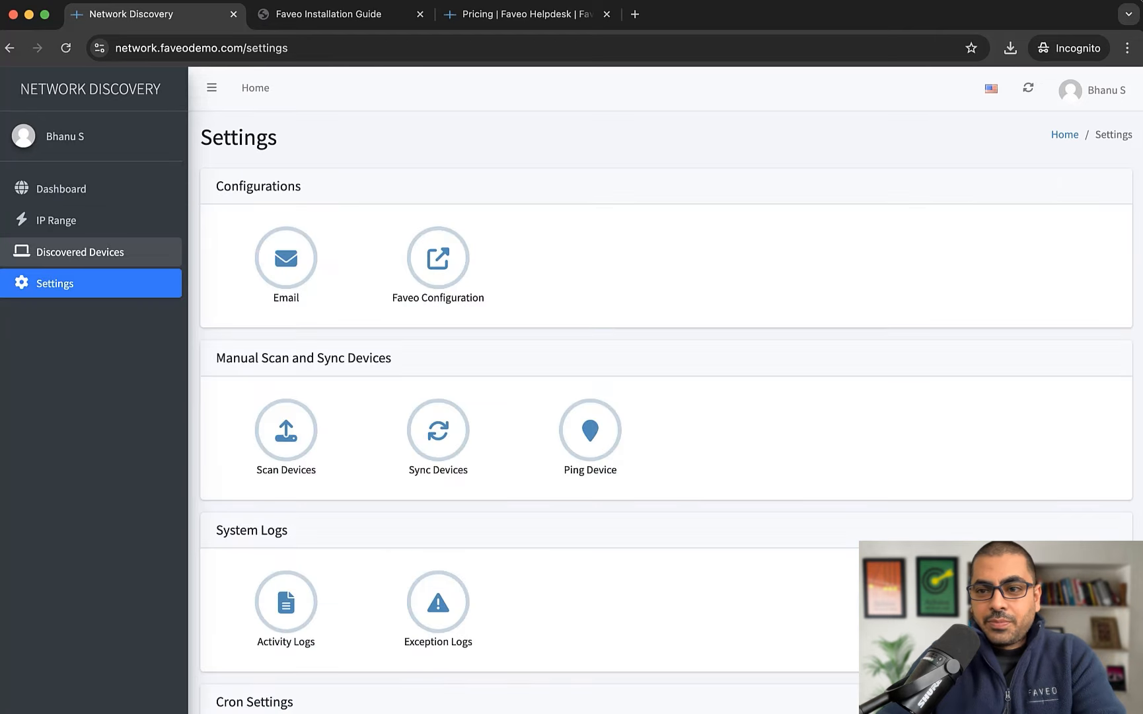
left_click(56, 220)
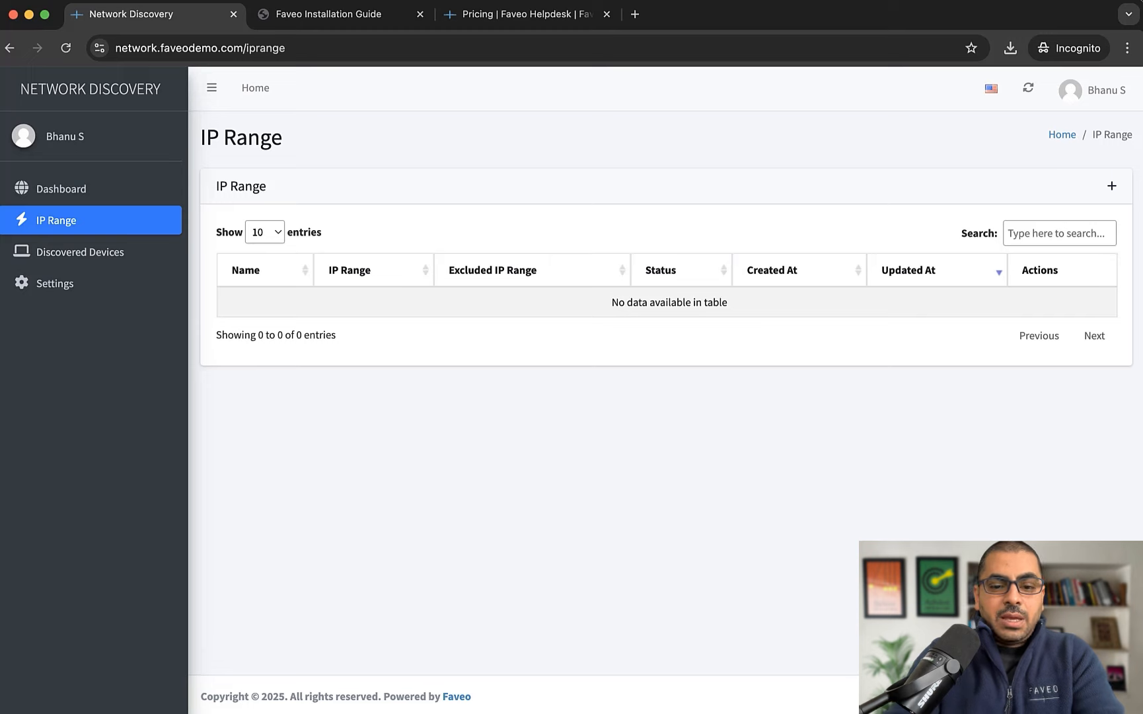
left_click(1112, 186)
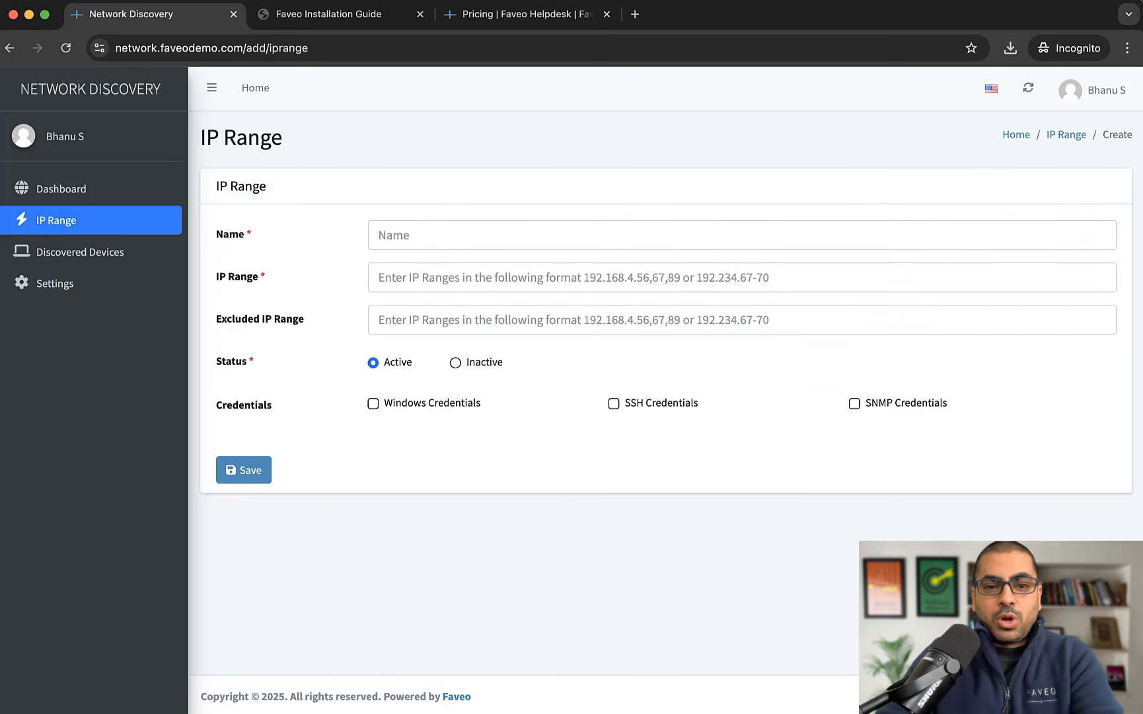
left_click(463, 236)
type("Test Range")
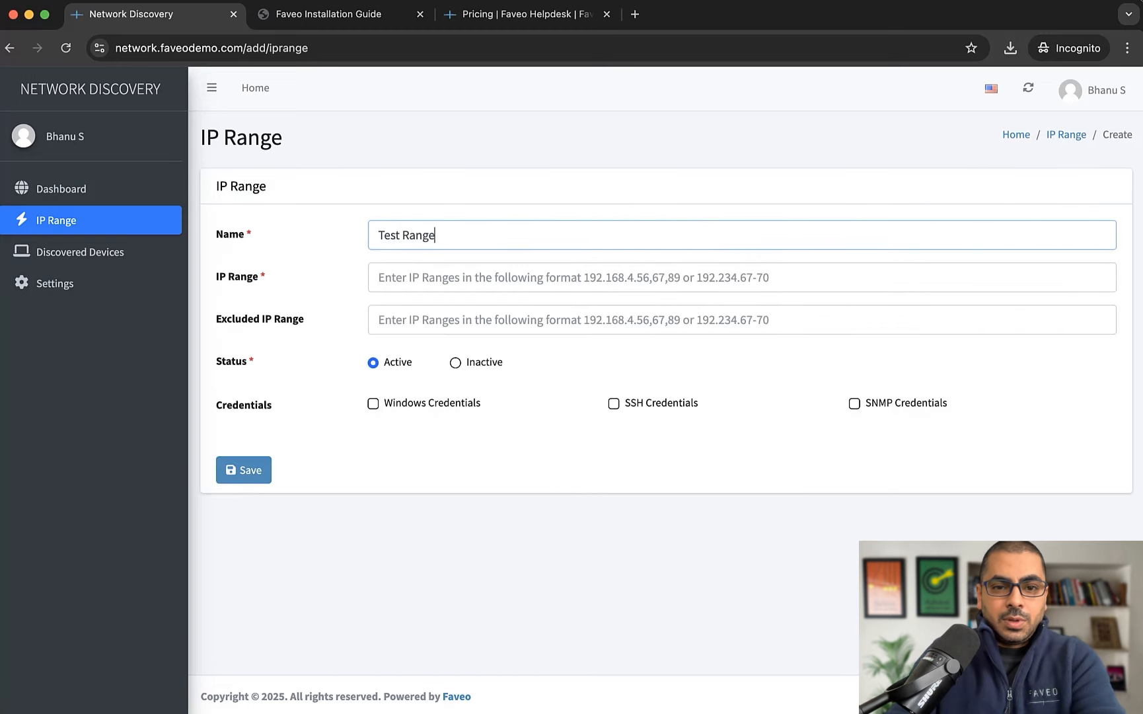
key("Tab")
type("192.")
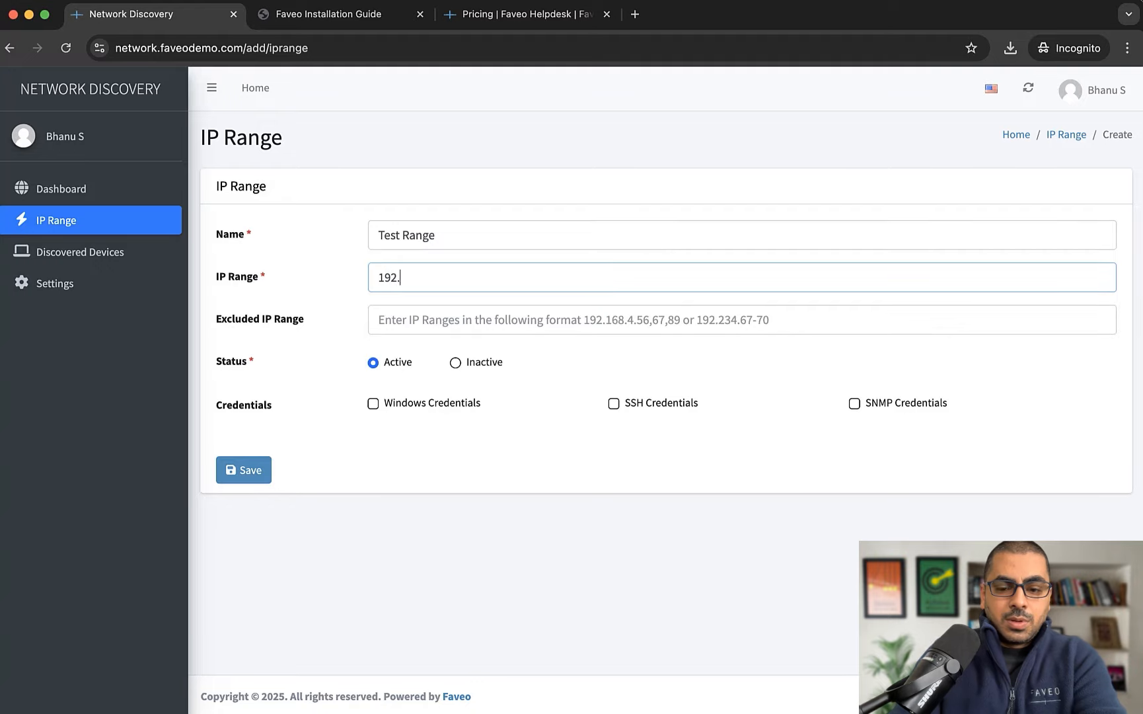
type("168.2.1")
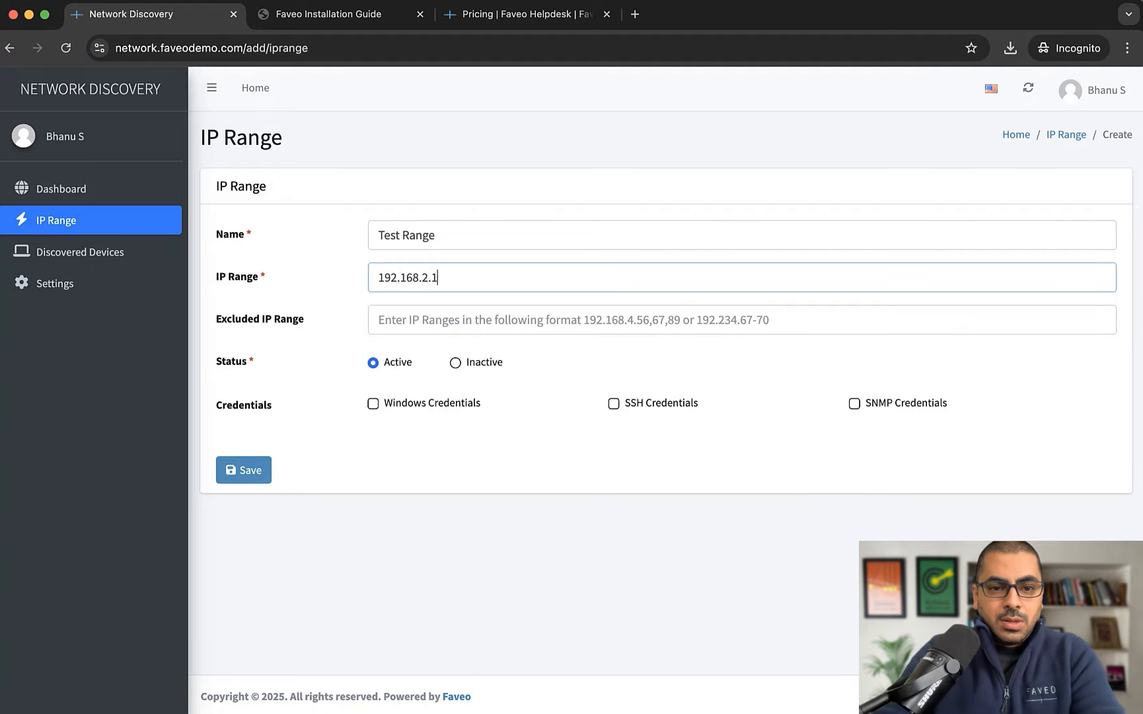
type("-200")
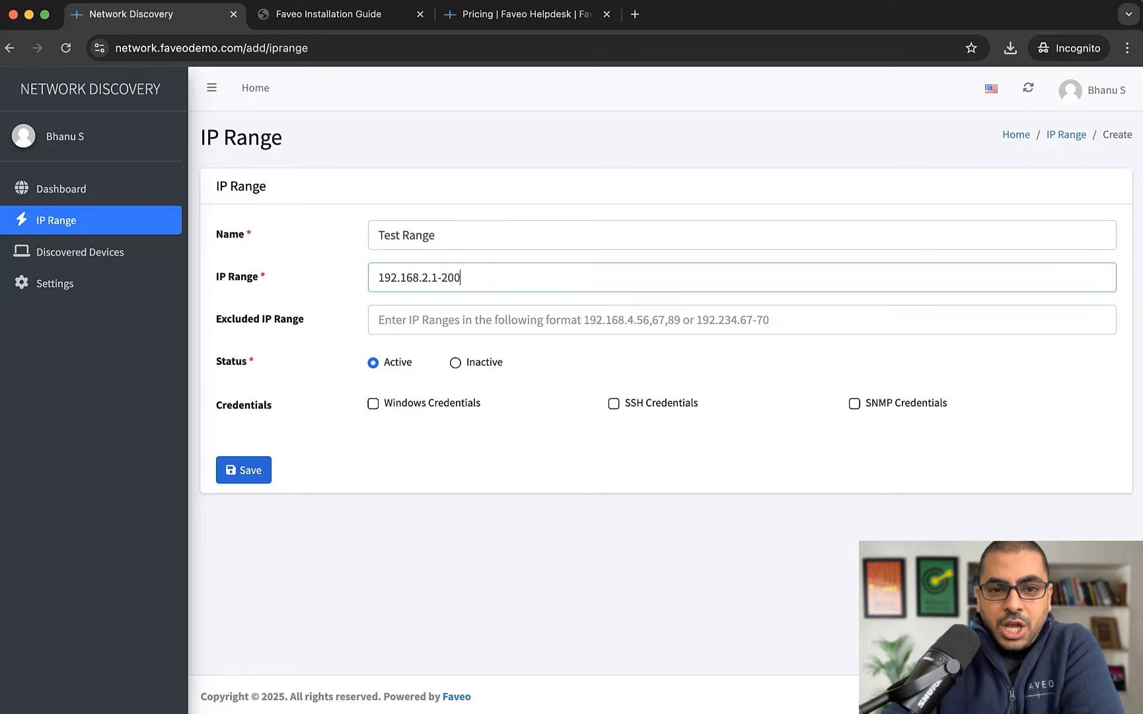
left_click(244, 469)
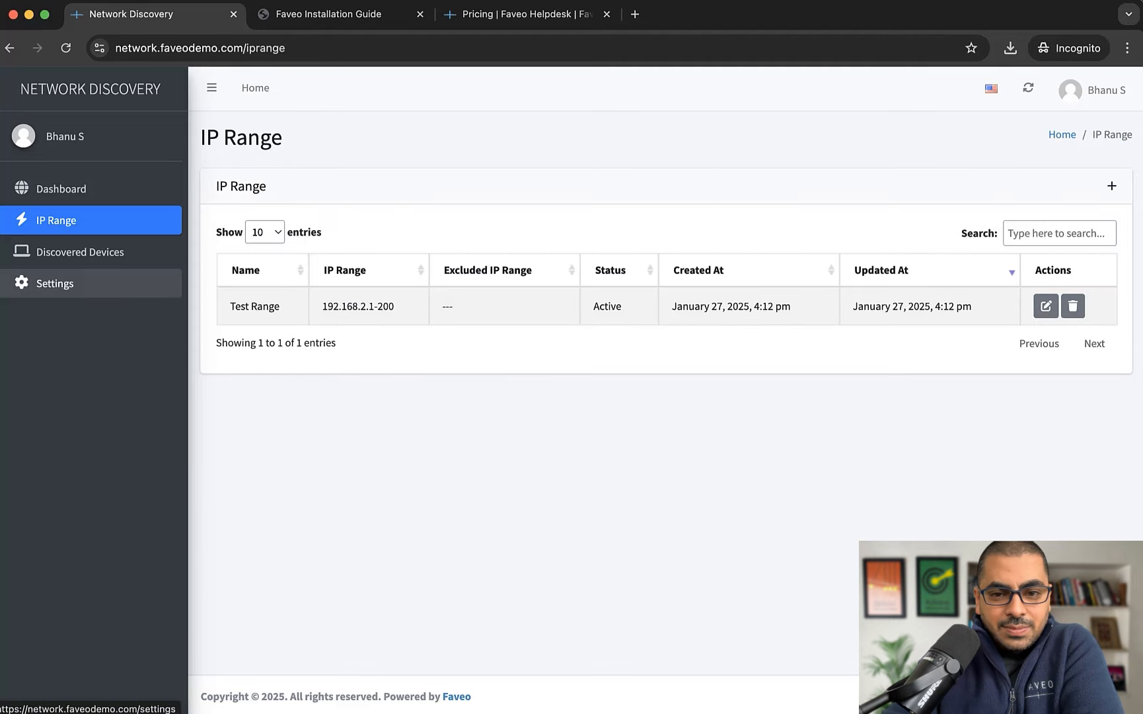
Scan devices on Test Range from Settings, then check the dashboard counts and the IP Range list
left_click(55, 282)
scroll(661, 397, "down", 1)
scroll(666, 397, "down", 1)
left_click(286, 345)
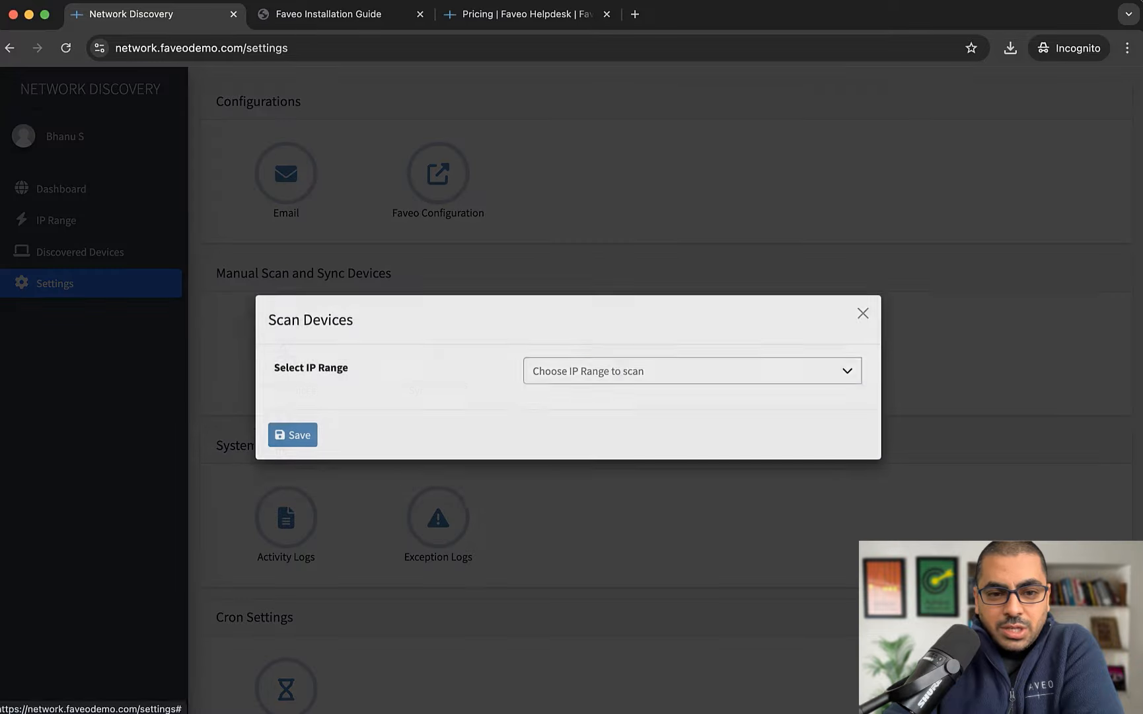
left_click(693, 386)
left_click(608, 411)
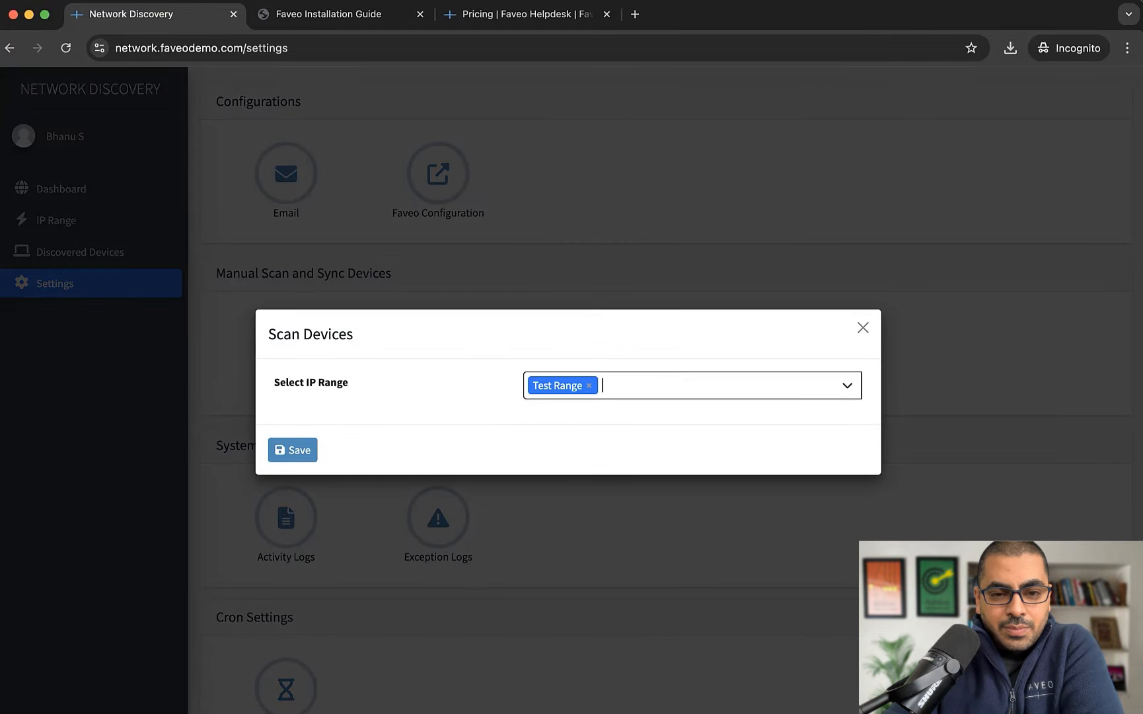
left_click(292, 450)
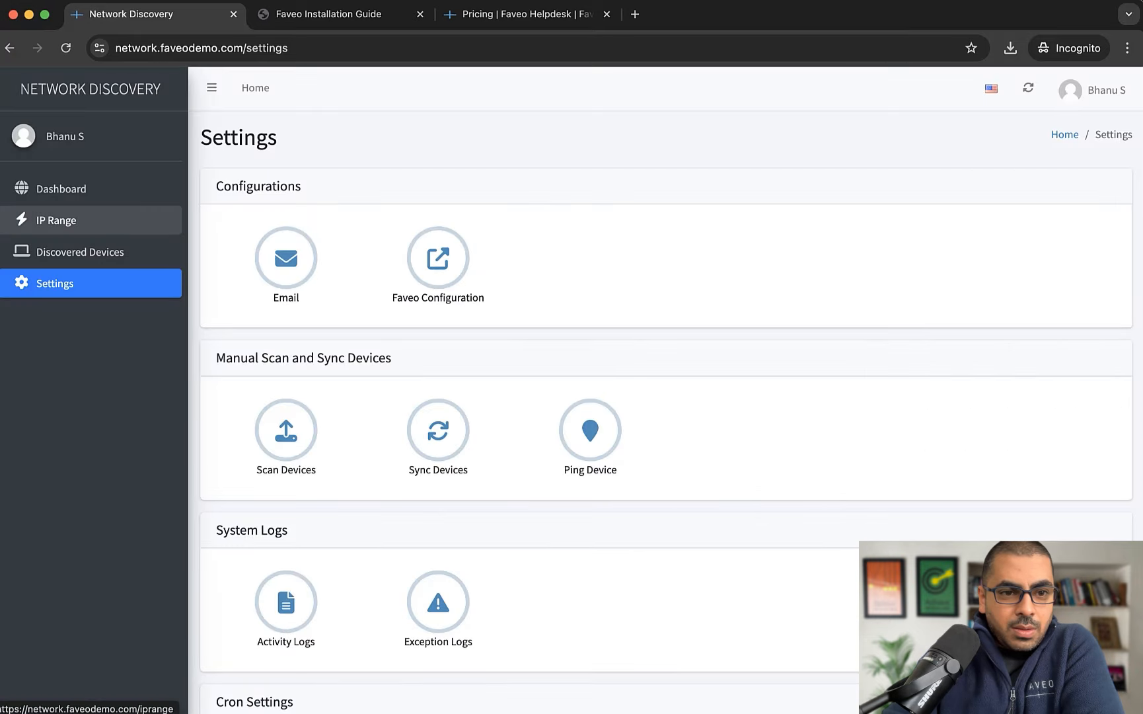
left_click(61, 189)
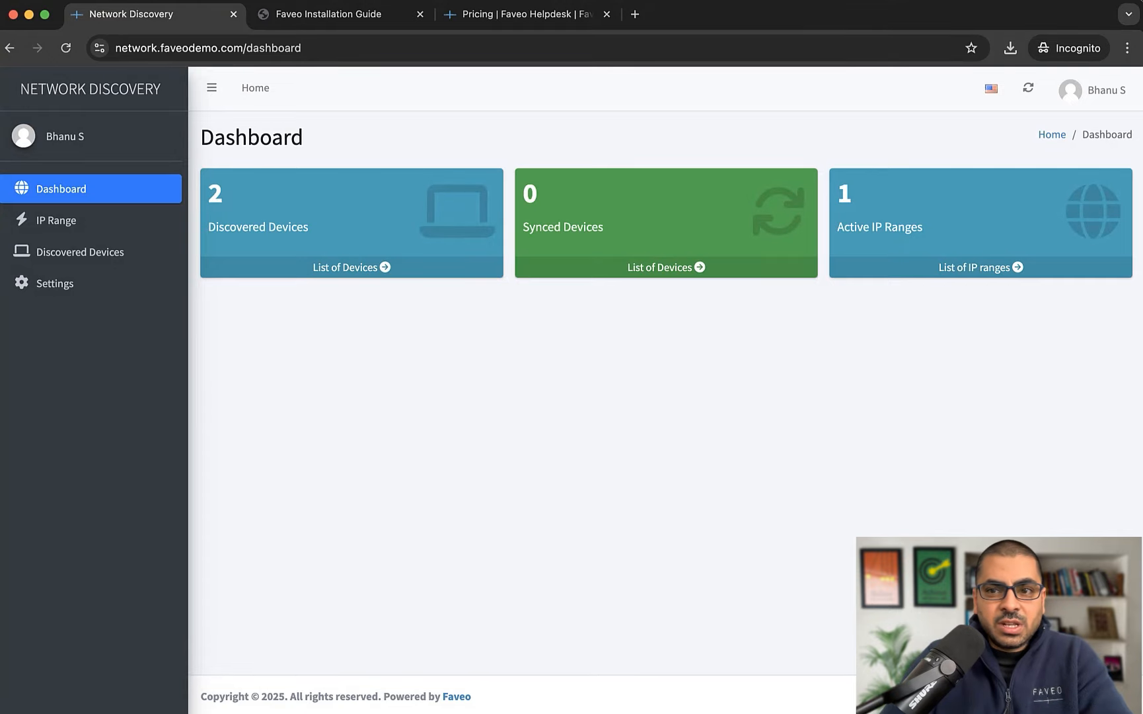
left_click(56, 220)
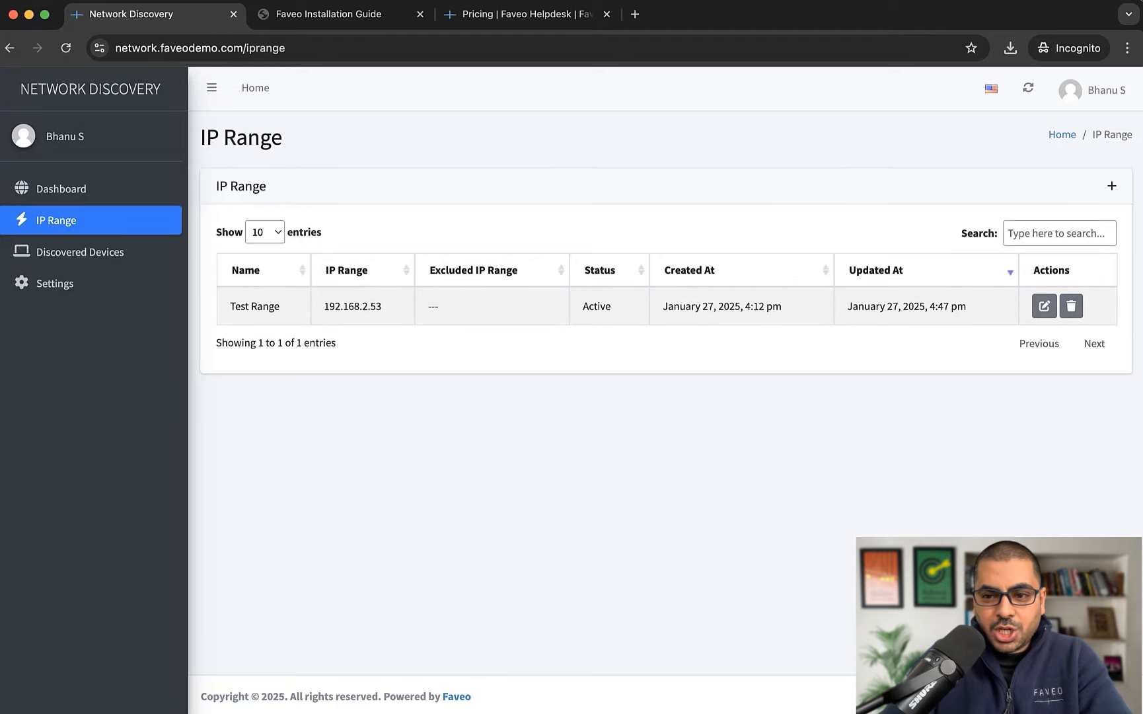
Edit Test Range's IP range to 192.168.2.53-200 and update it
left_click(1045, 306)
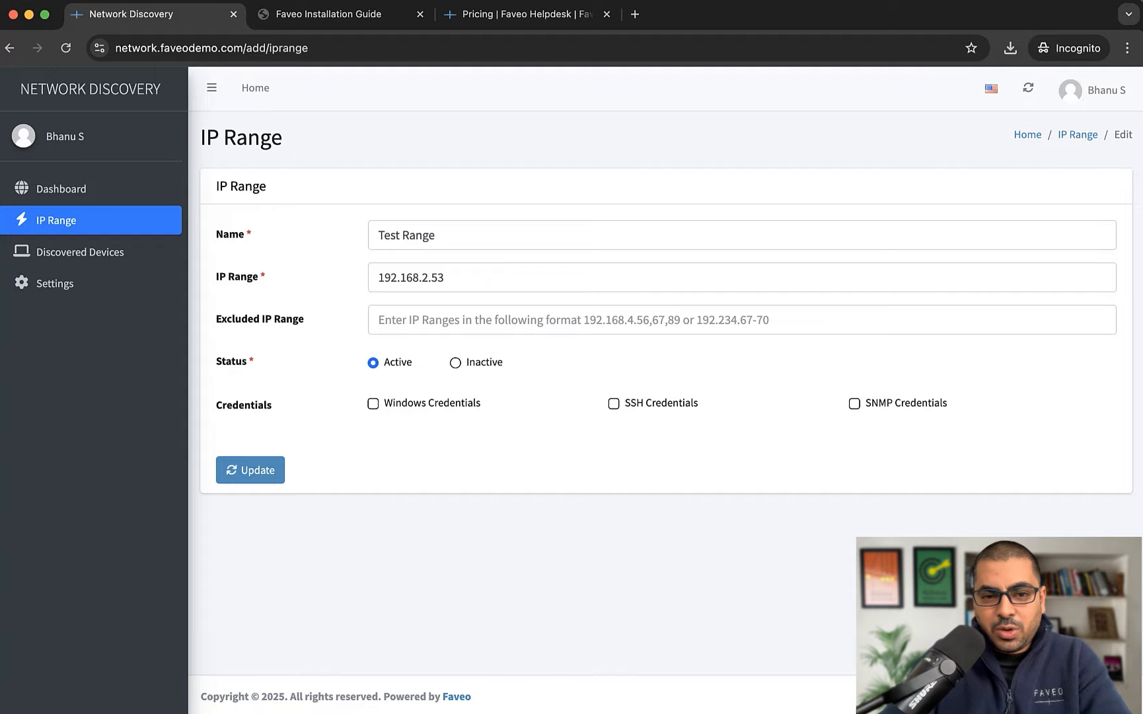
left_click(447, 278)
type("-20")
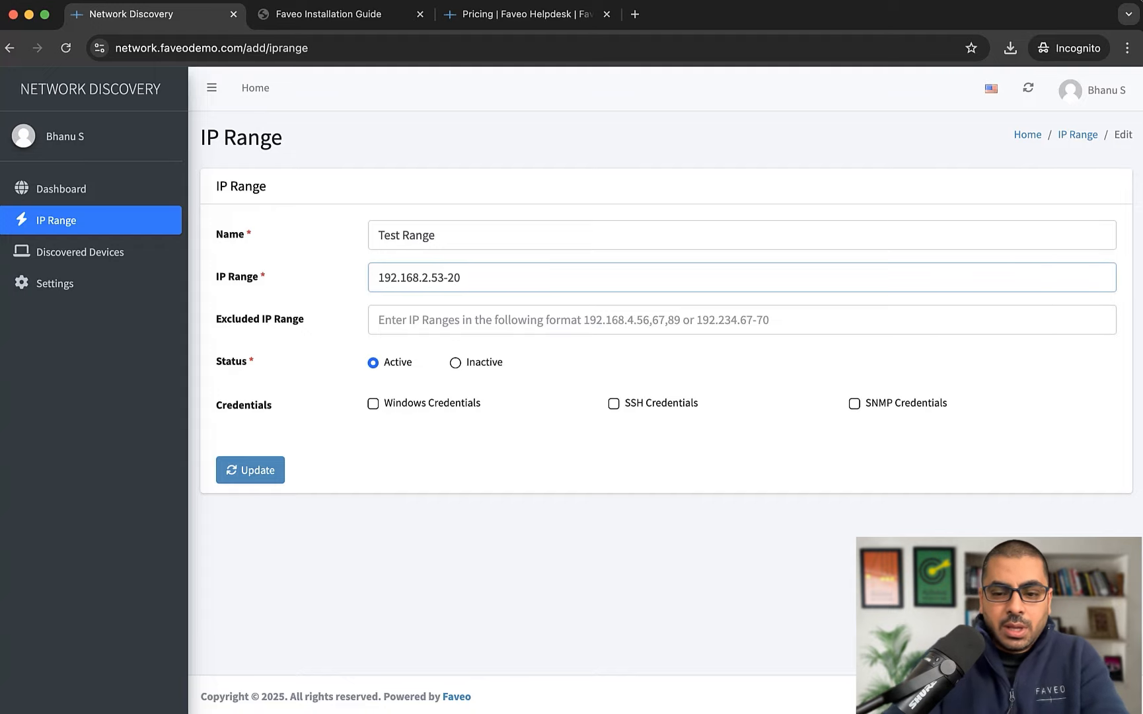
type("0")
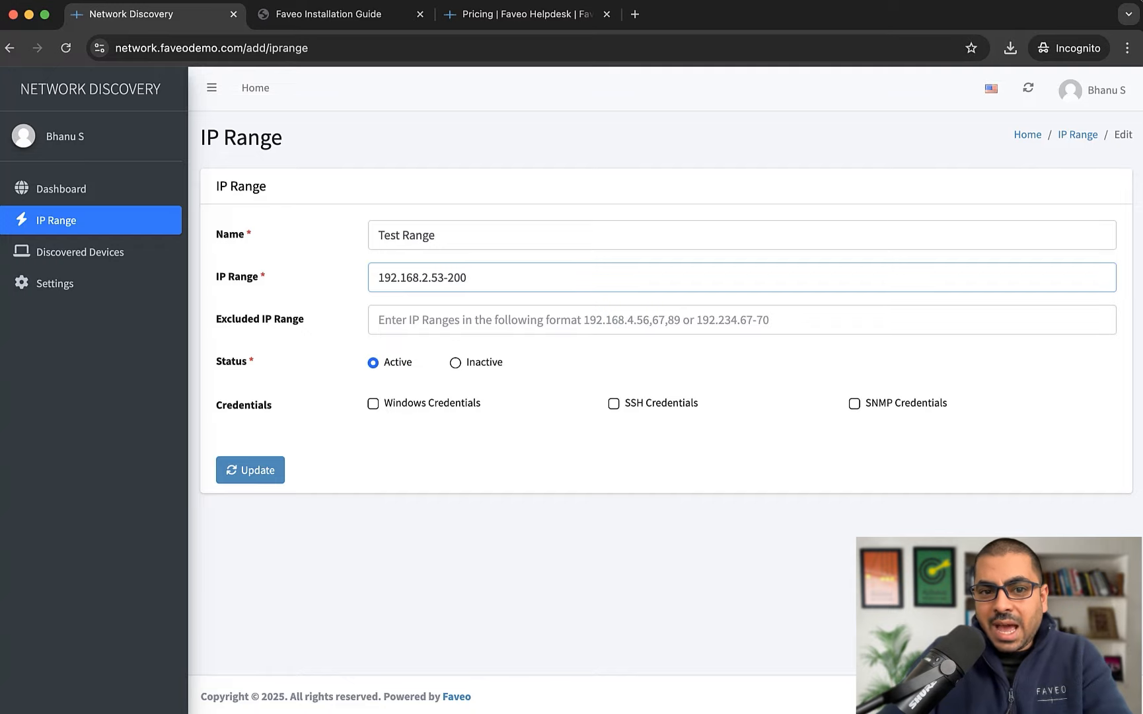
left_click_drag(468, 278, 376, 278)
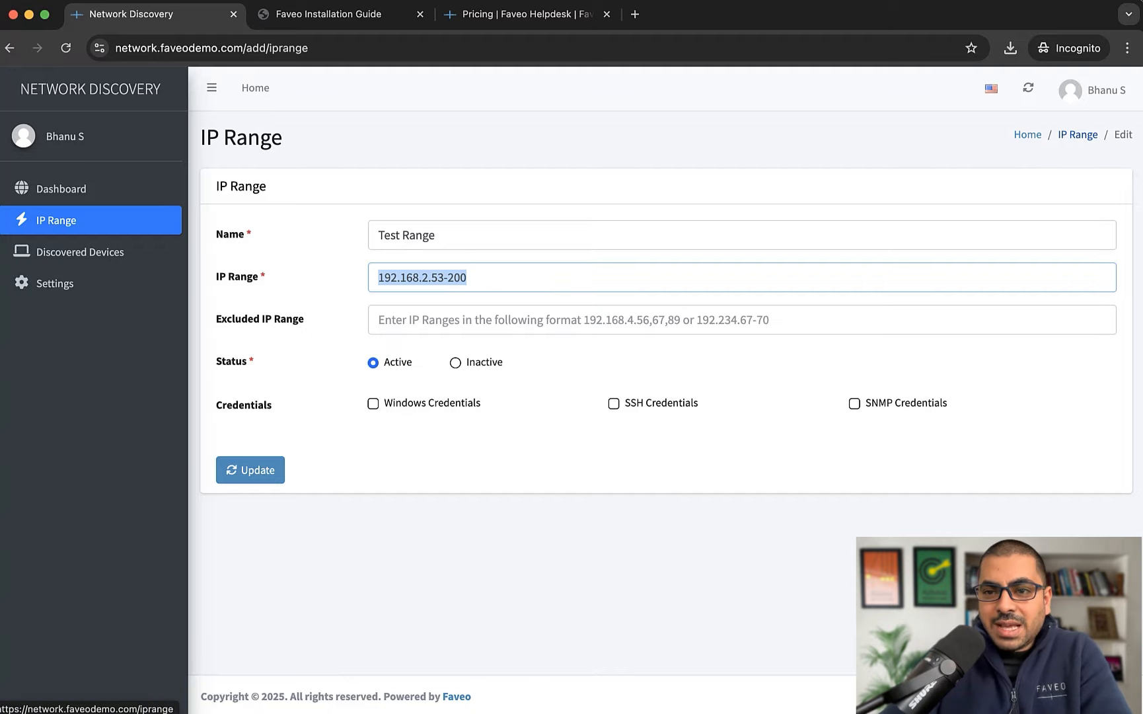
left_click(1078, 134)
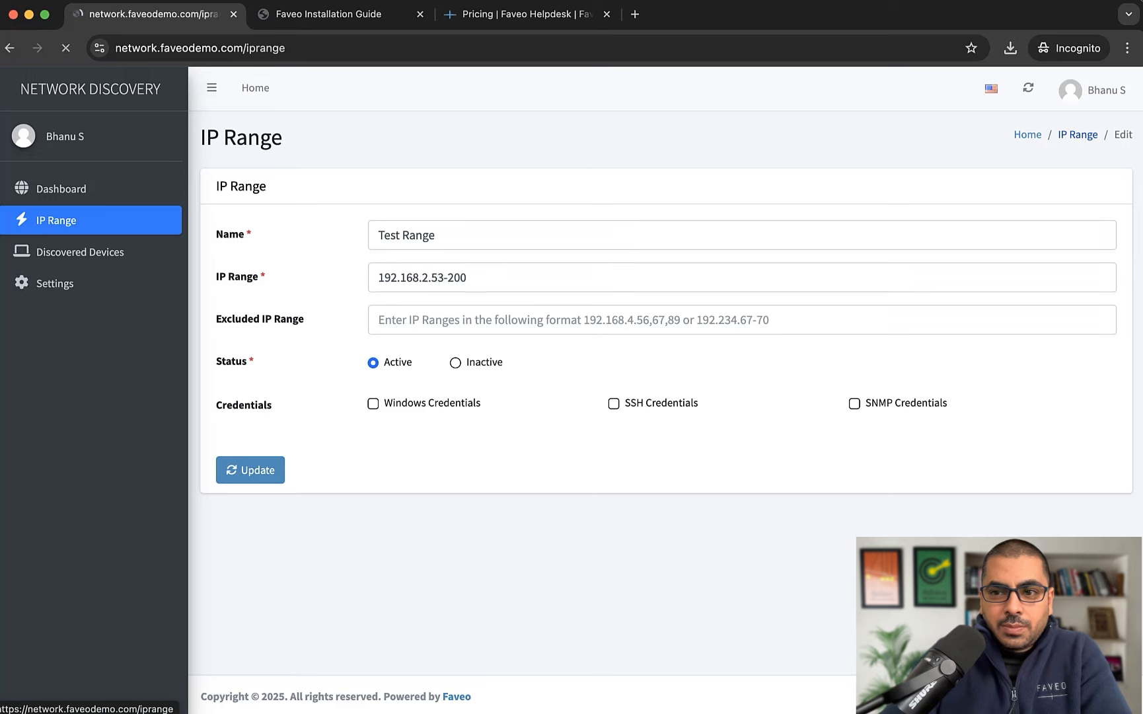
left_click(55, 283)
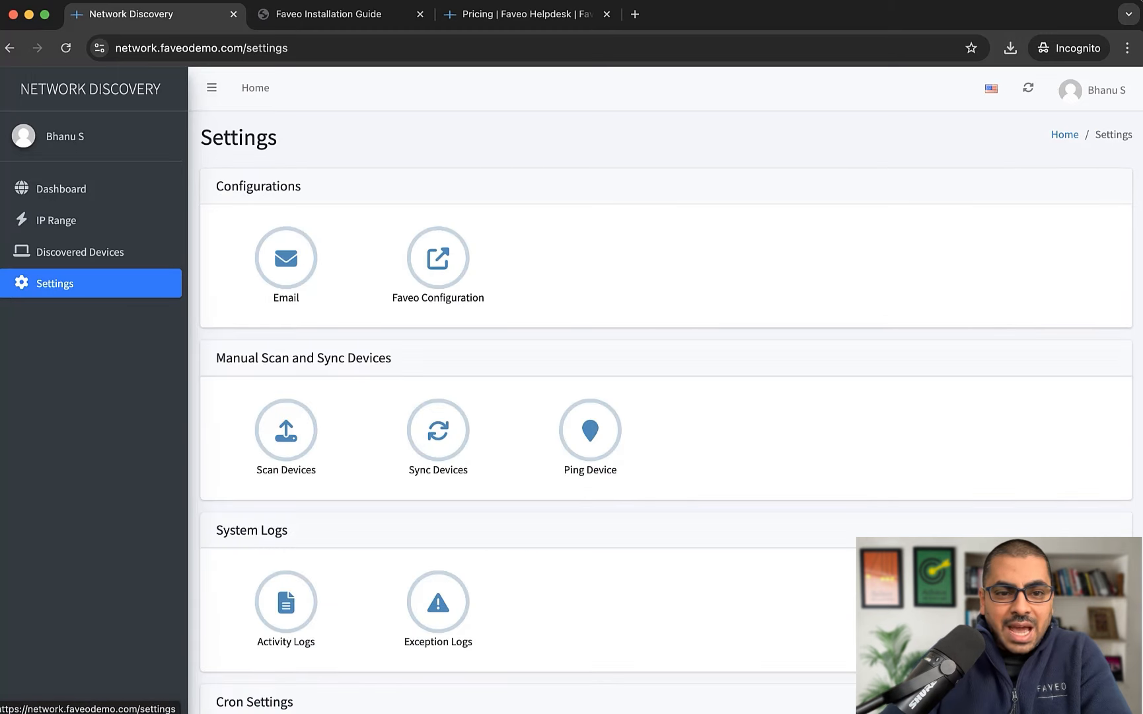
Run a device scan on Test Range (192.168.2.53-200)
left_click(287, 430)
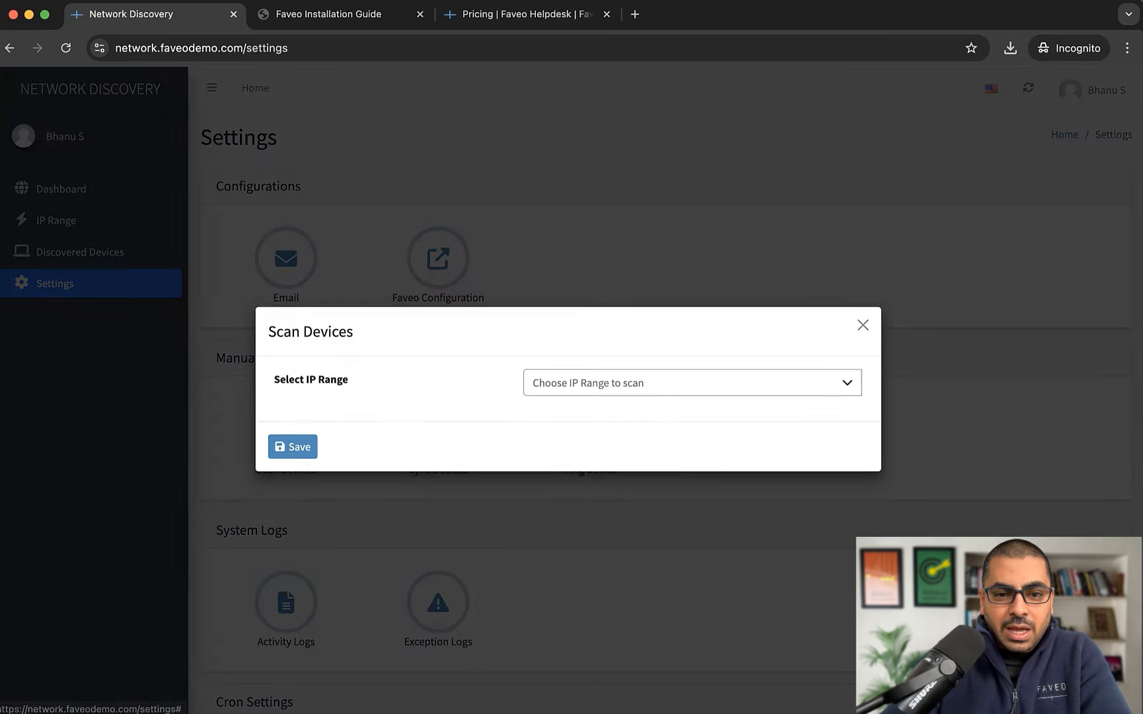
left_click(692, 386)
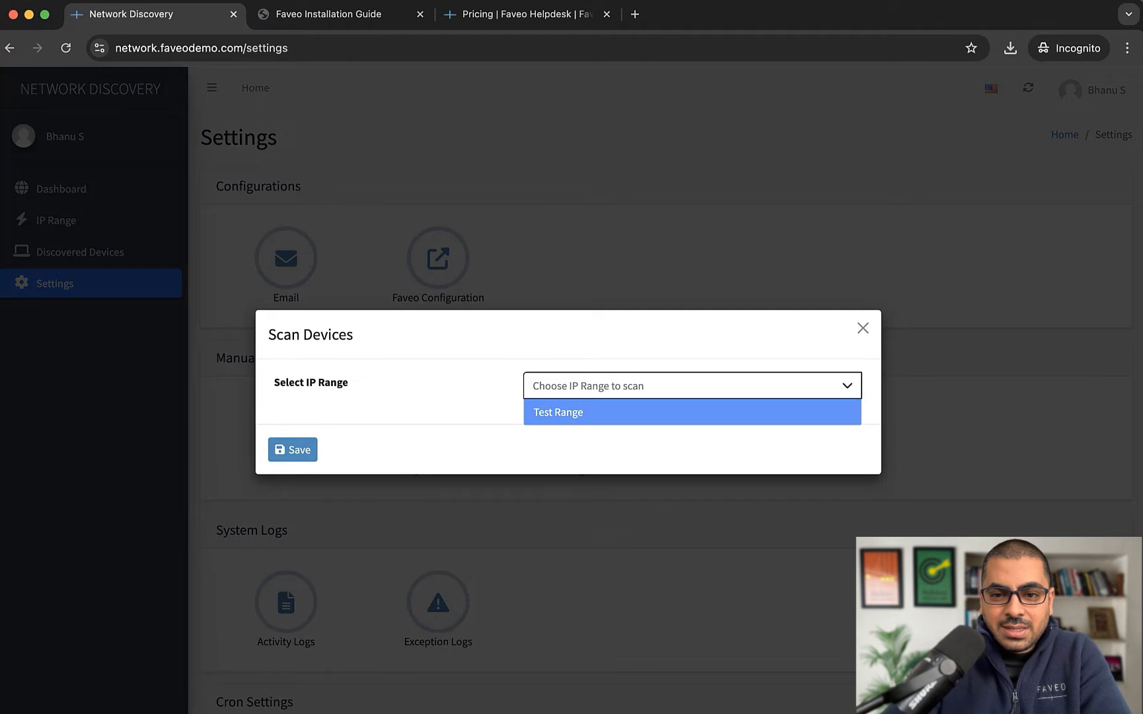
left_click(863, 328)
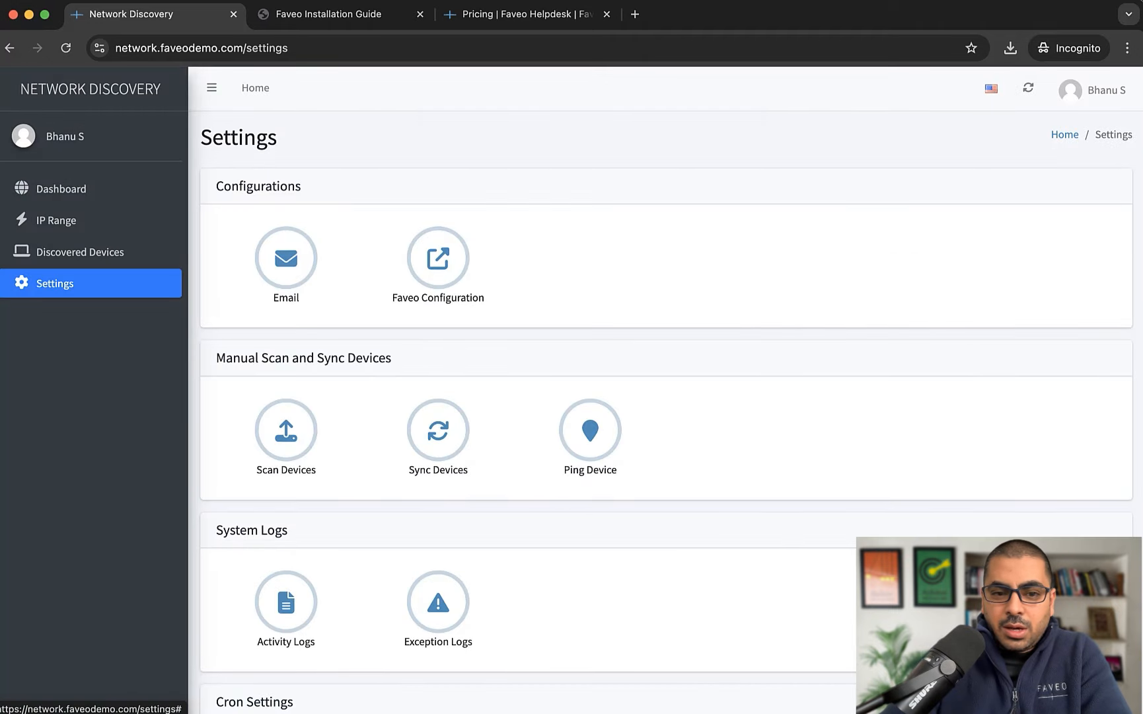
scroll(286, 443, "down", 5)
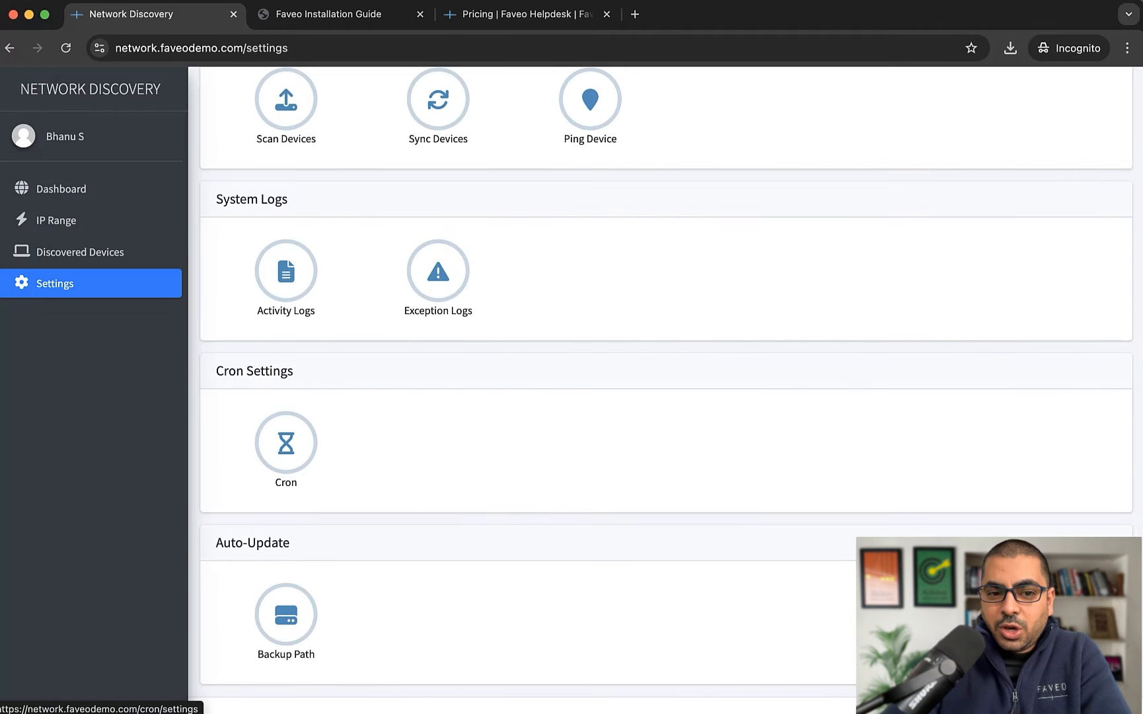
Show the Cron settings with the artisan schedule:run crontab command and task schedules
left_click(287, 443)
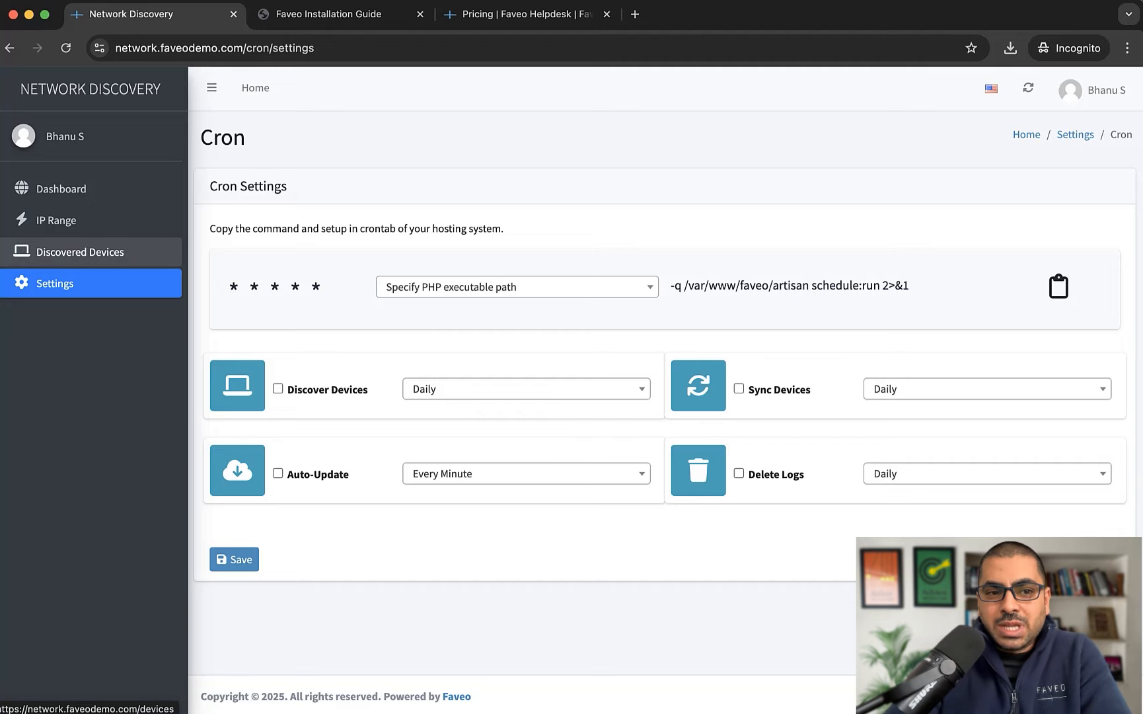
Check the two active, unsynced discovered devices, then confirm syncing all devices to Faveo
left_click(80, 252)
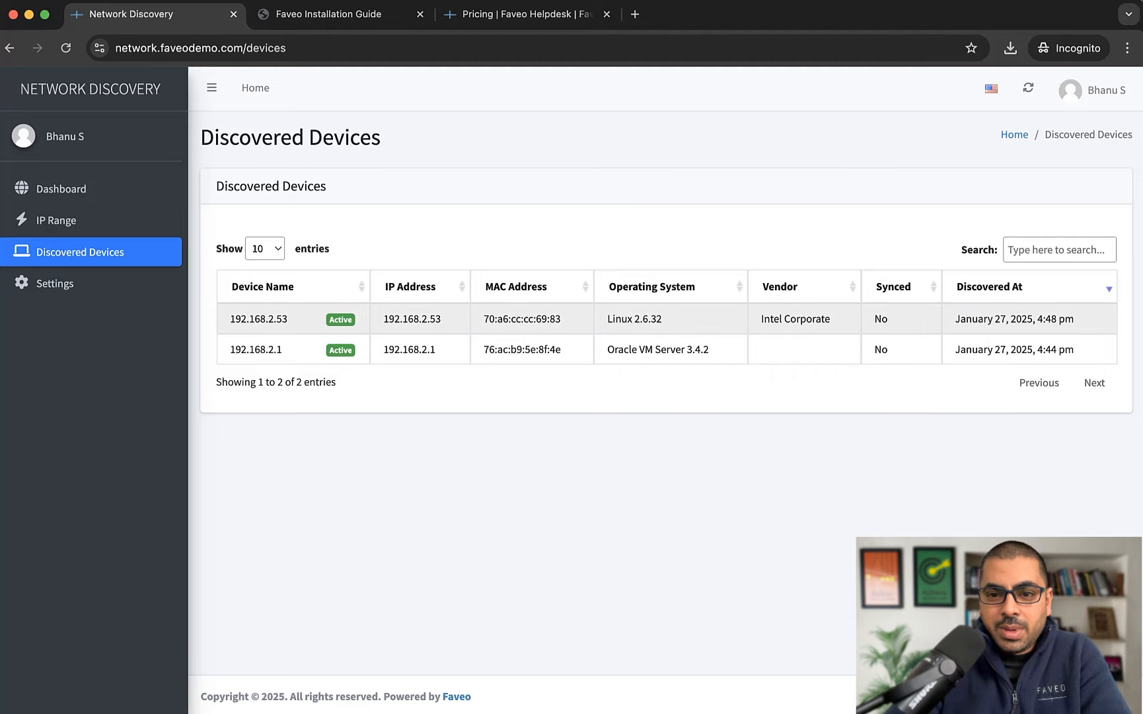
left_click(55, 283)
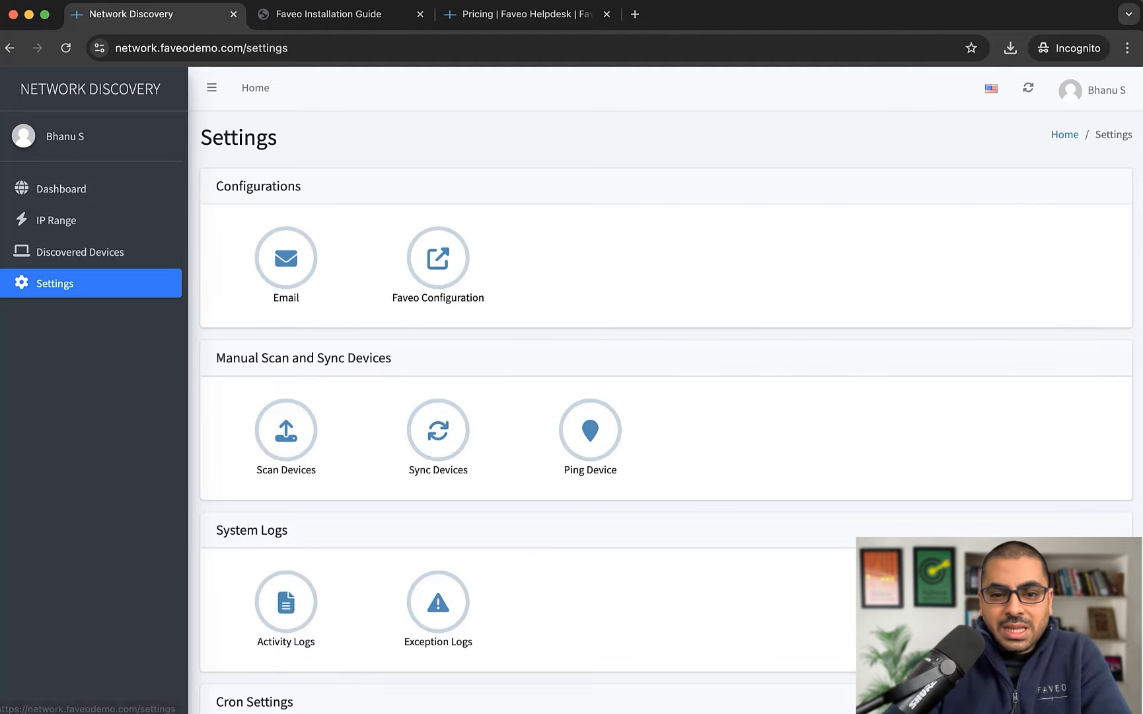
left_click(438, 430)
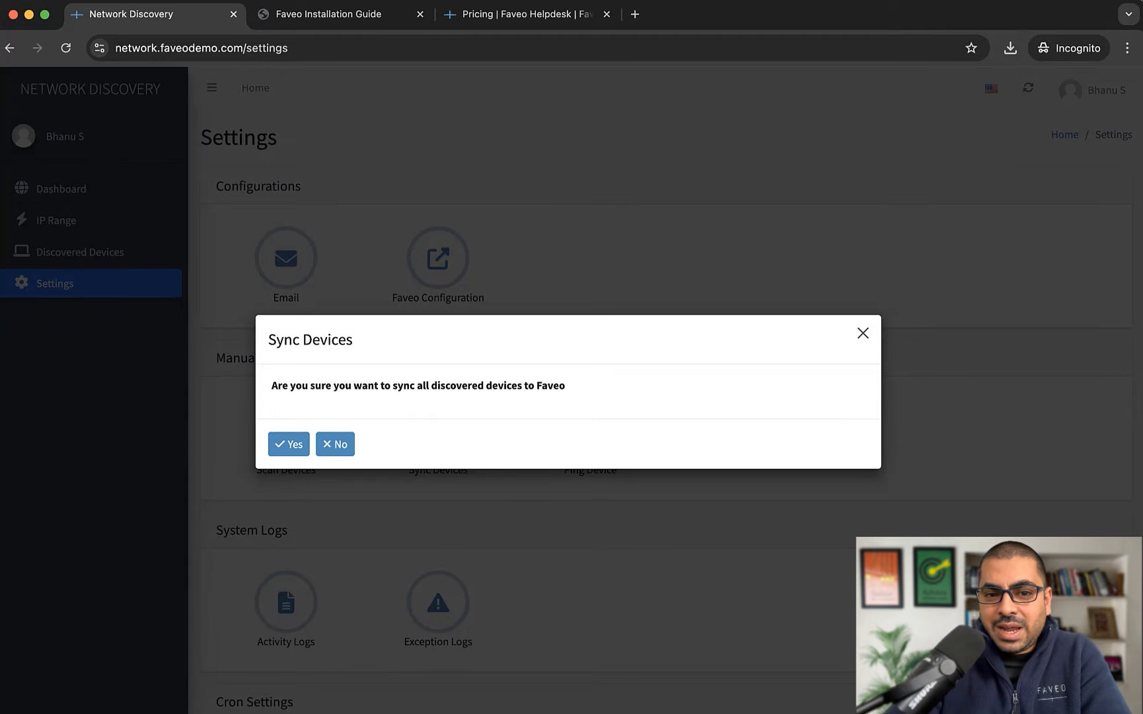
left_click(863, 334)
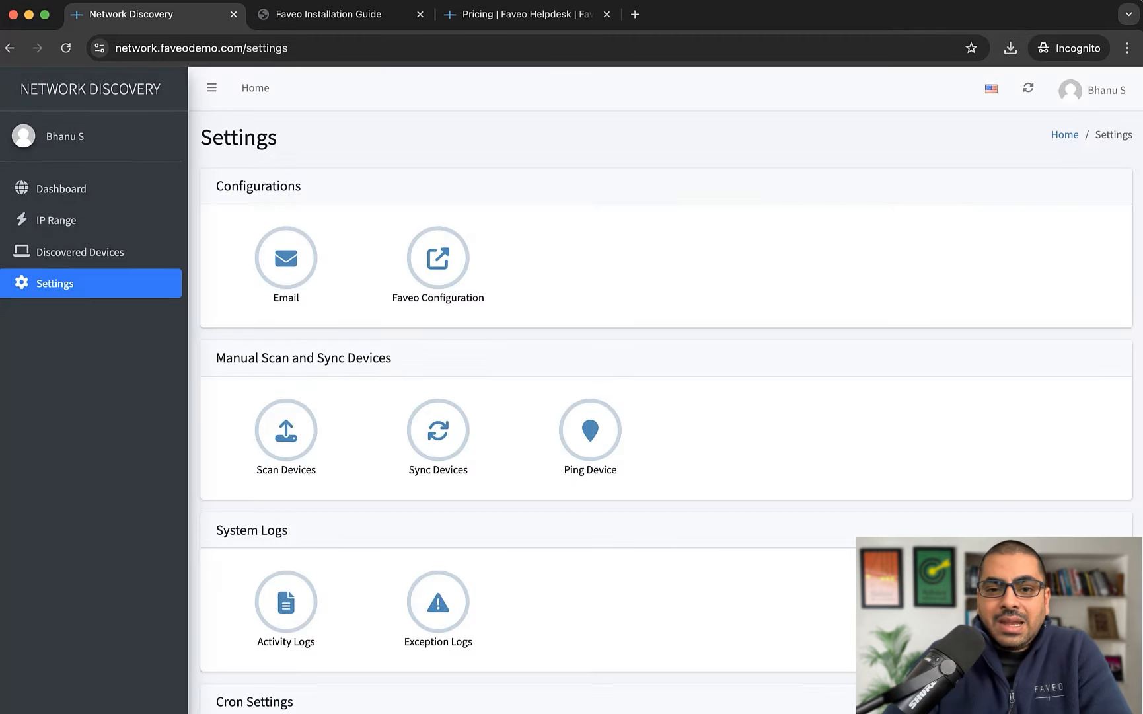